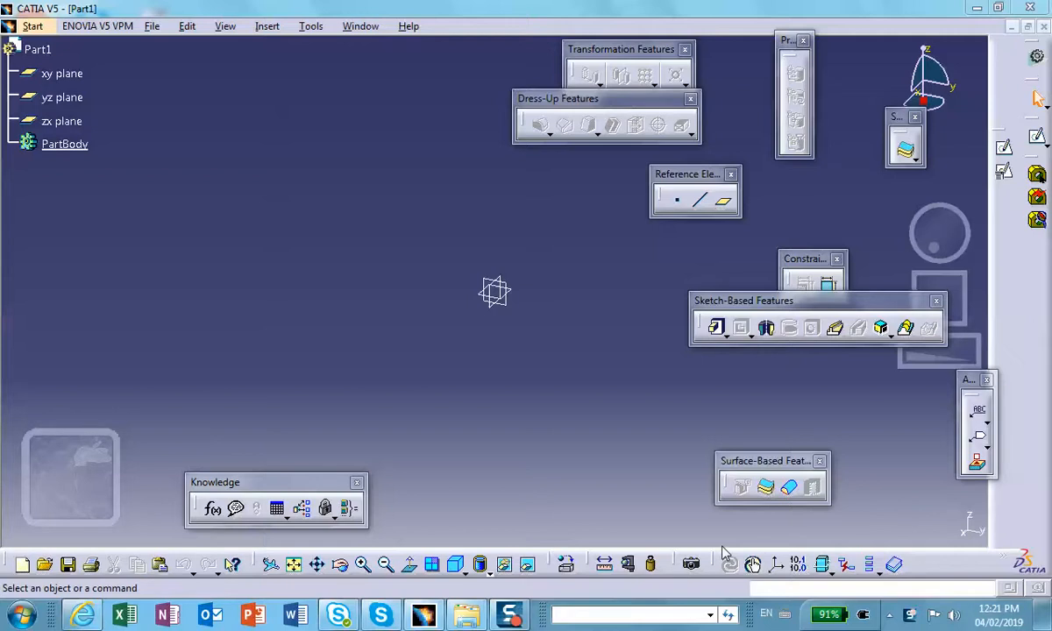
Start a sketch on the yz plane and draw a rectangle below and to the left of the origin.
left_click(359, 213)
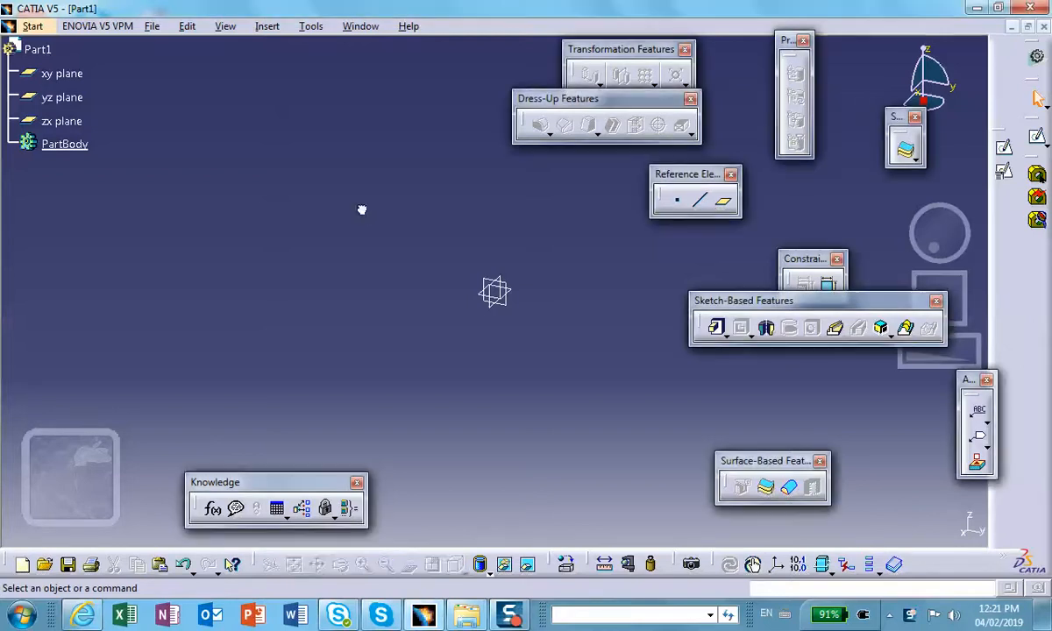
left_click(497, 291)
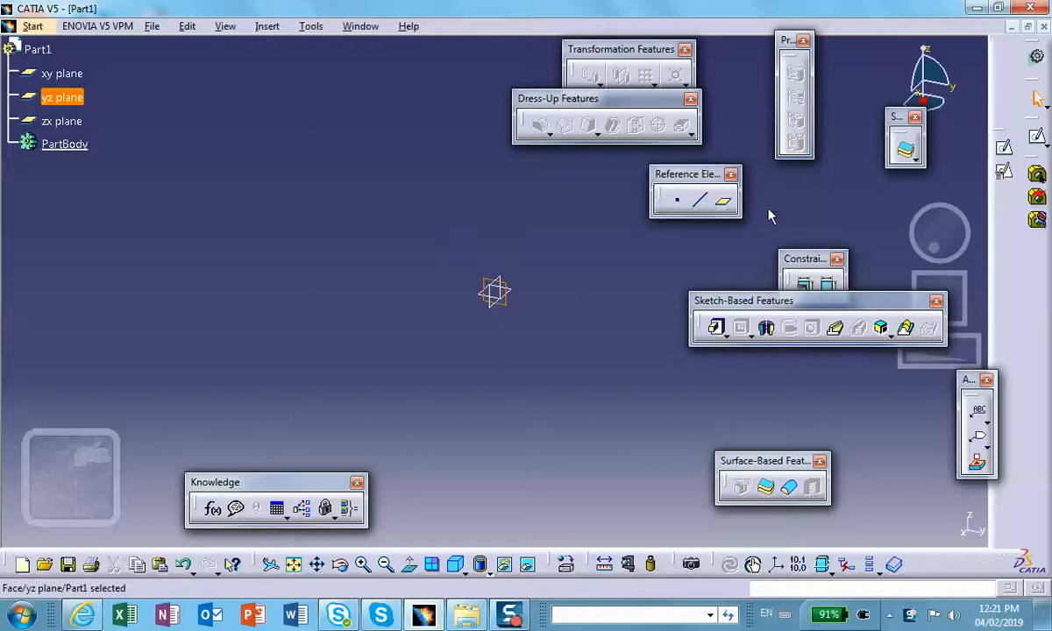
left_click(1038, 138)
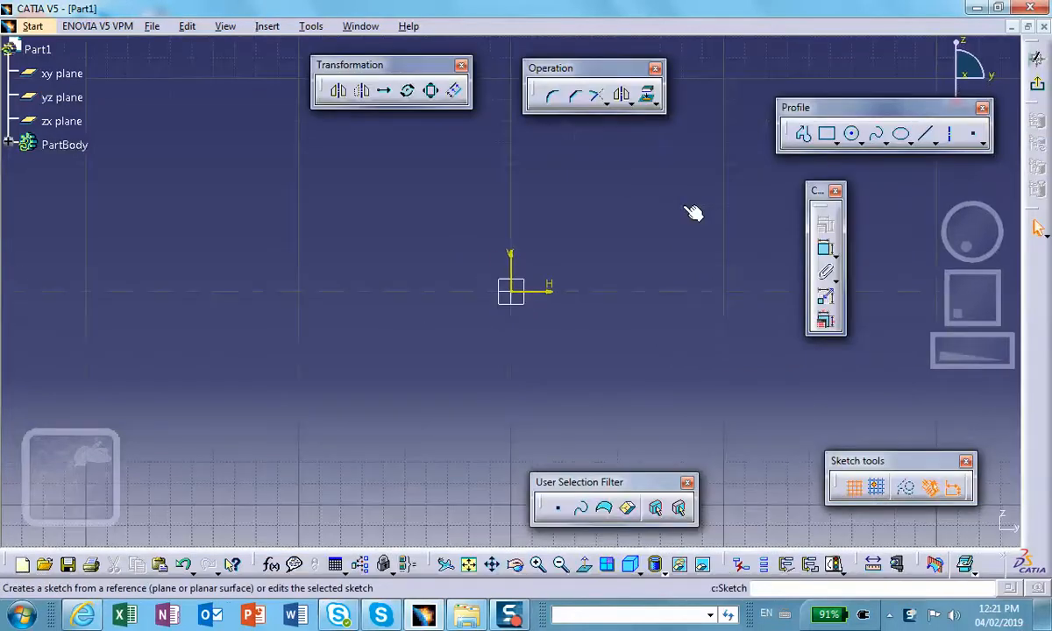
left_click(226, 328)
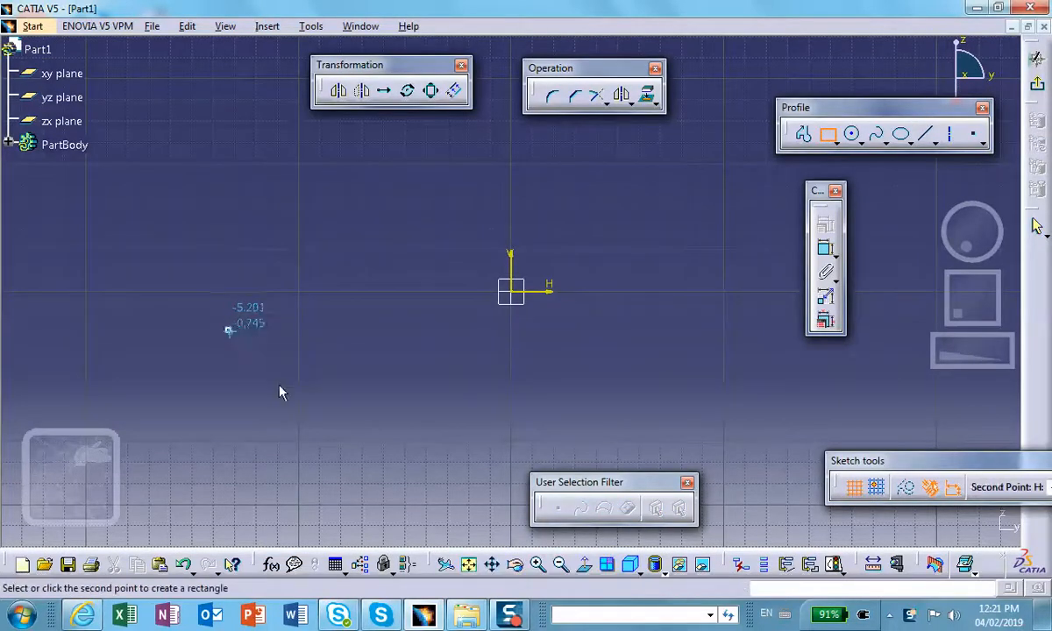
left_click(380, 491)
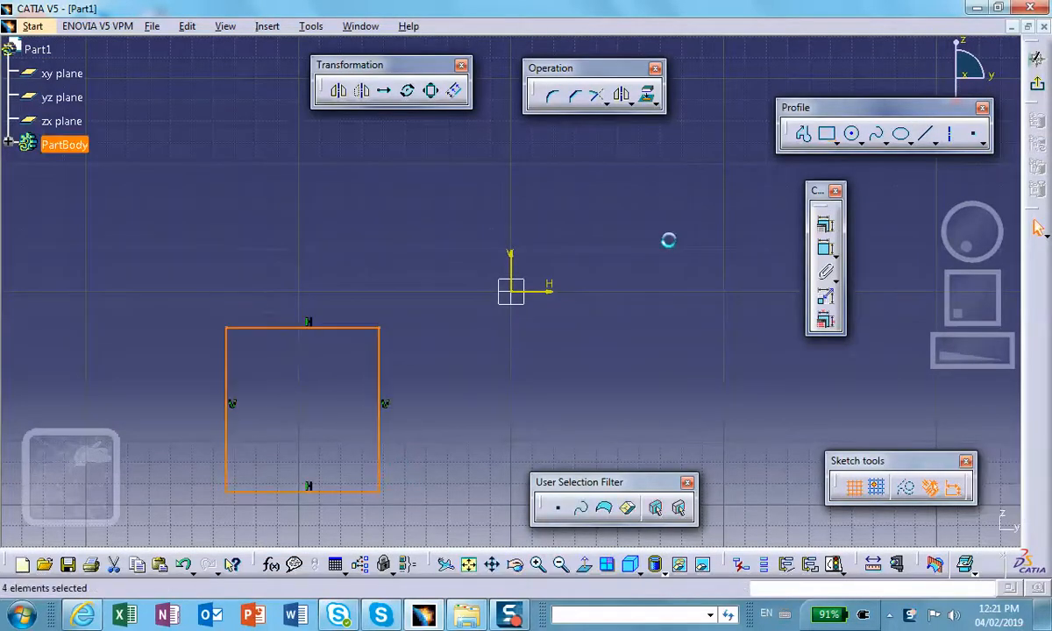
Draw a small circle near the middle of the rectangle and exit the sketch.
left_click(851, 134)
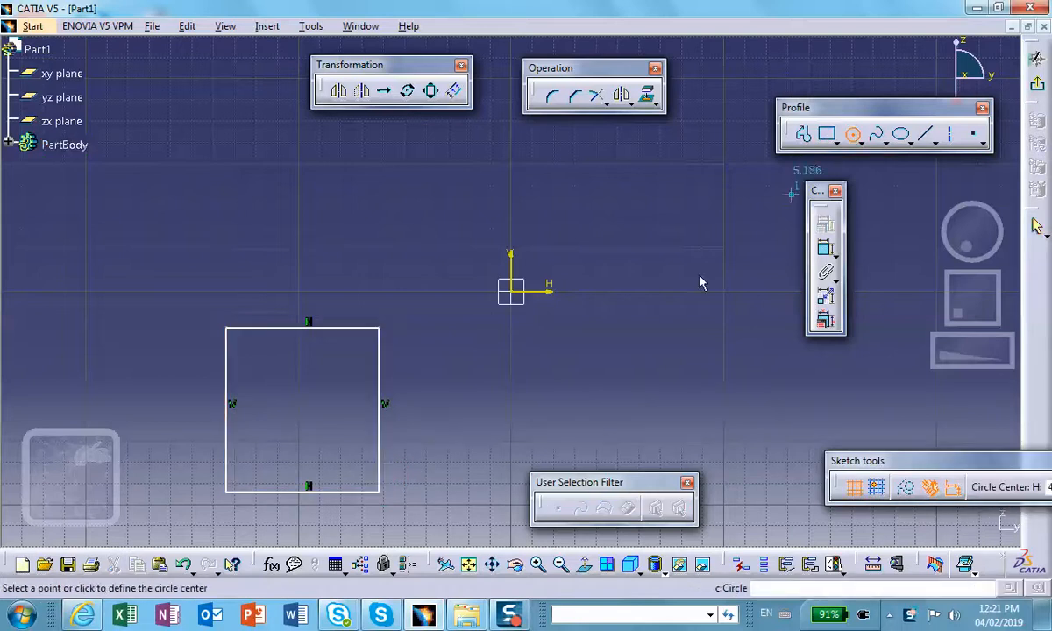
left_click(298, 415)
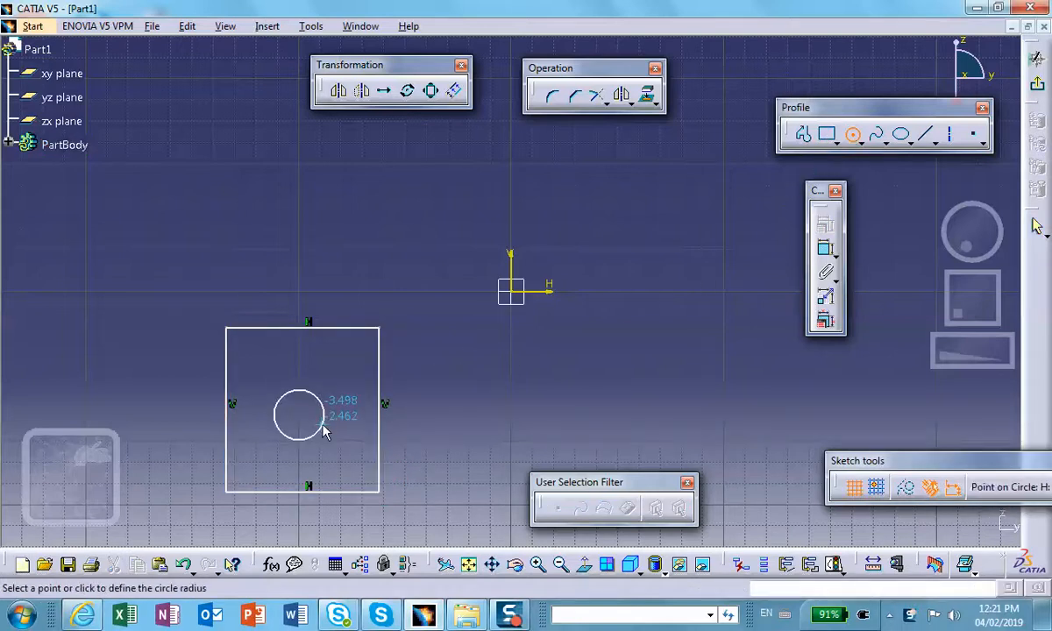
left_click(323, 425)
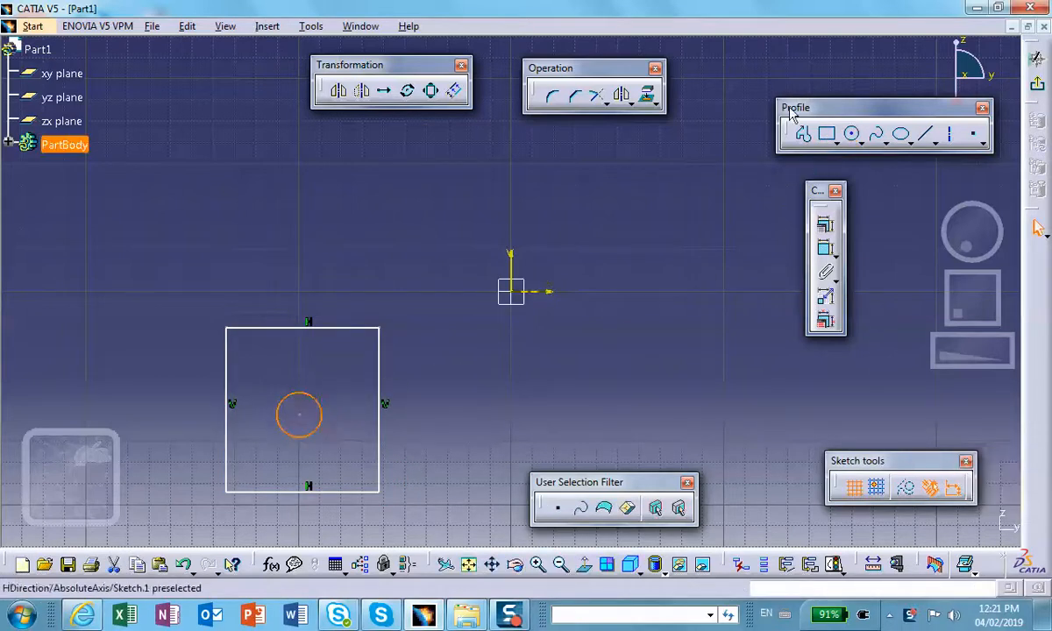
left_click(1036, 83)
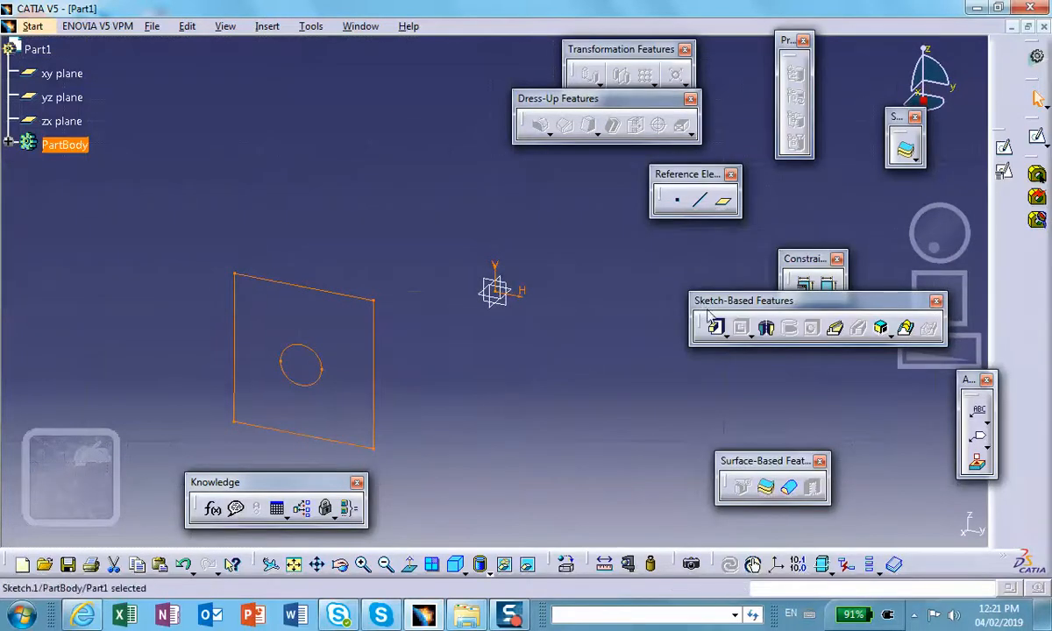
Pad the rectangle-and-circle sketch with a length of 0.787 in.
left_click(718, 334)
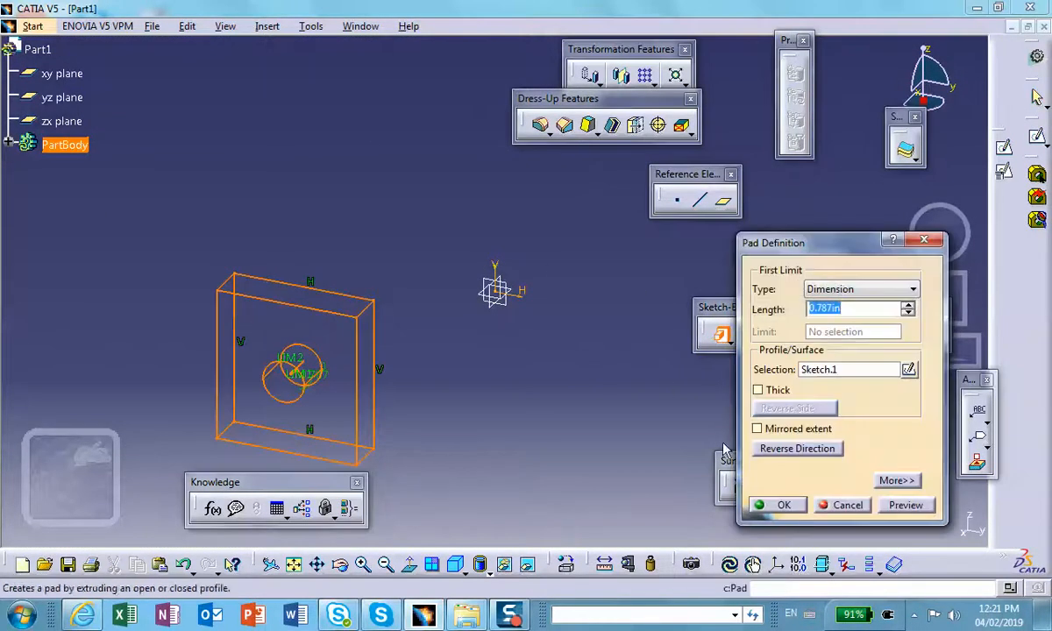
left_click(776, 504)
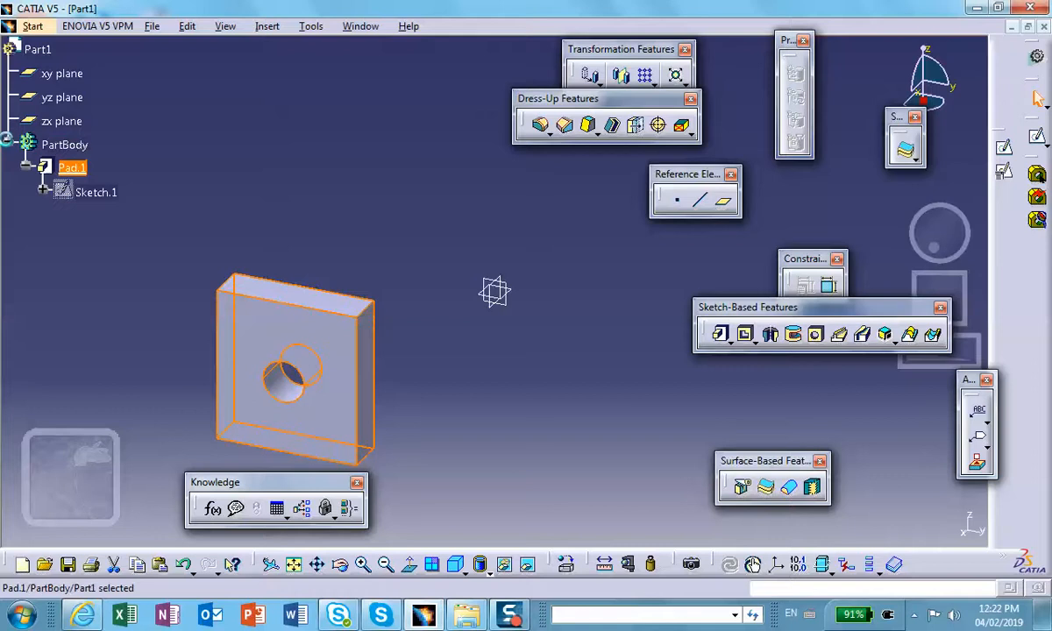
left_click(197, 175)
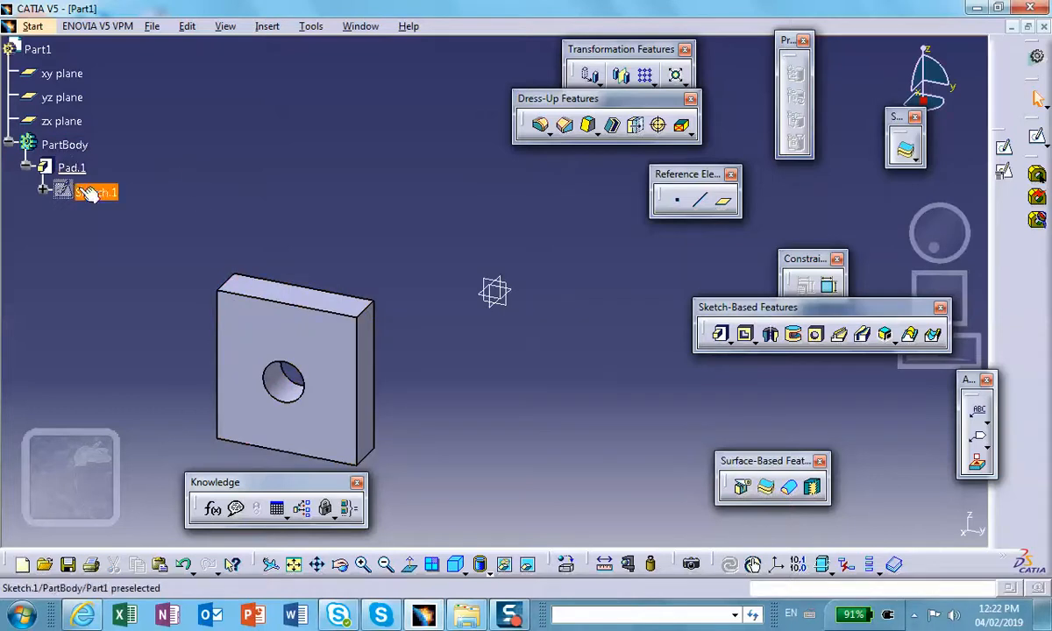
Insert a new body into the part alongside PartBody.
middle_click_drag(321, 221, 322, 205)
scroll(275, 68, "down", 1)
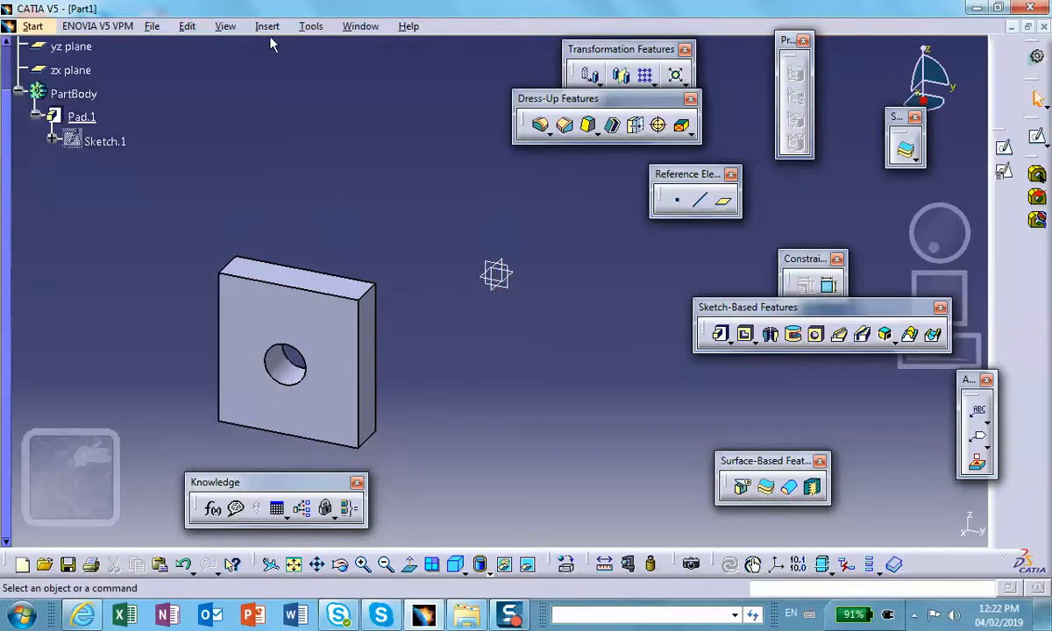
scroll(203, 152, "up", 1)
left_click(225, 25)
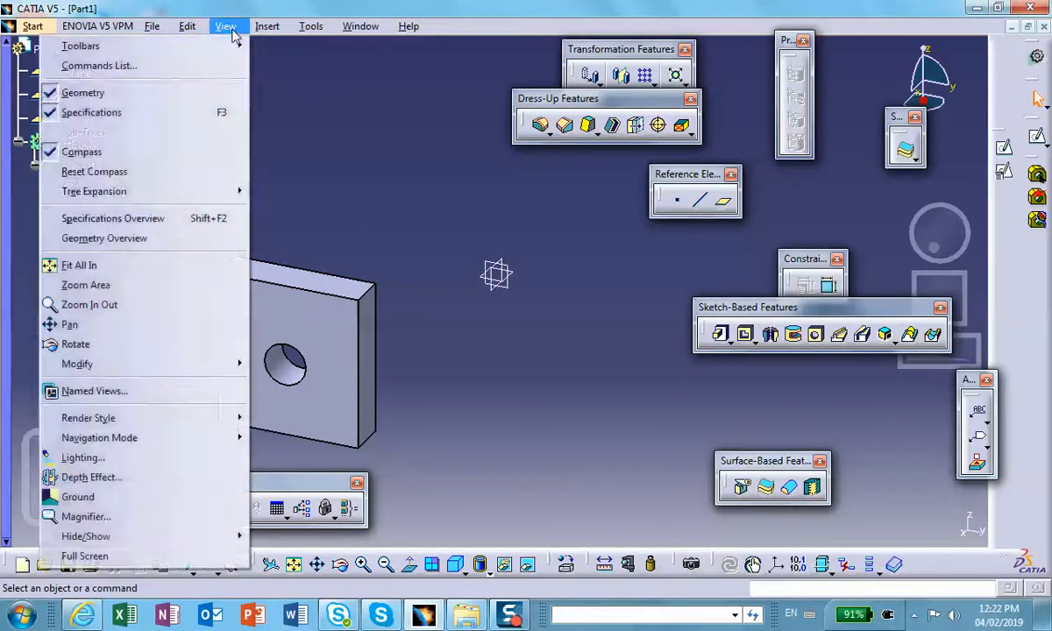
mouse_move(272, 26)
left_click(139, 65)
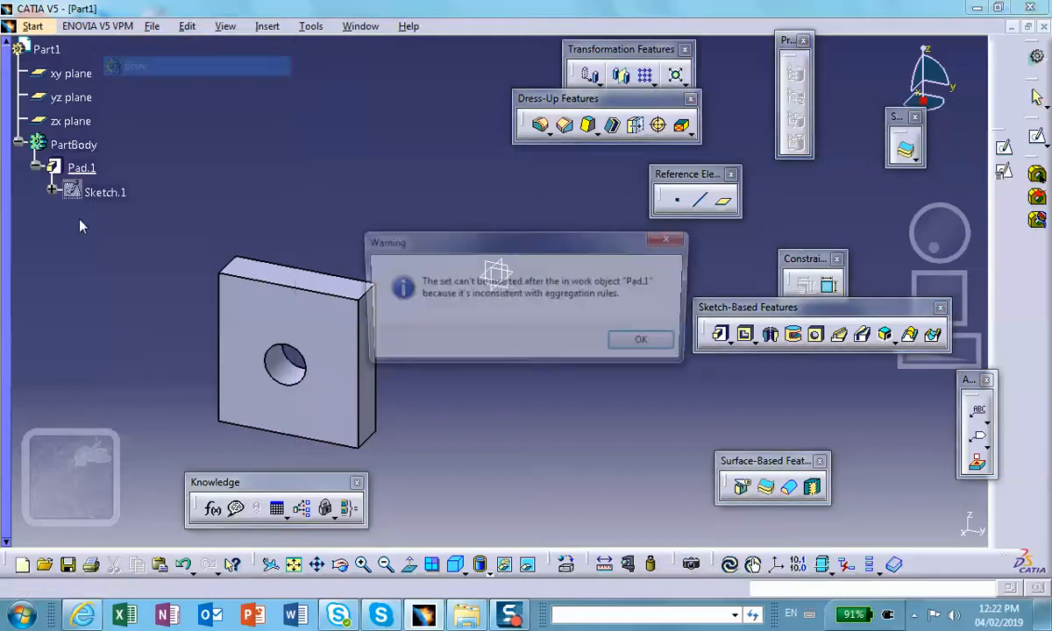
left_click(647, 344)
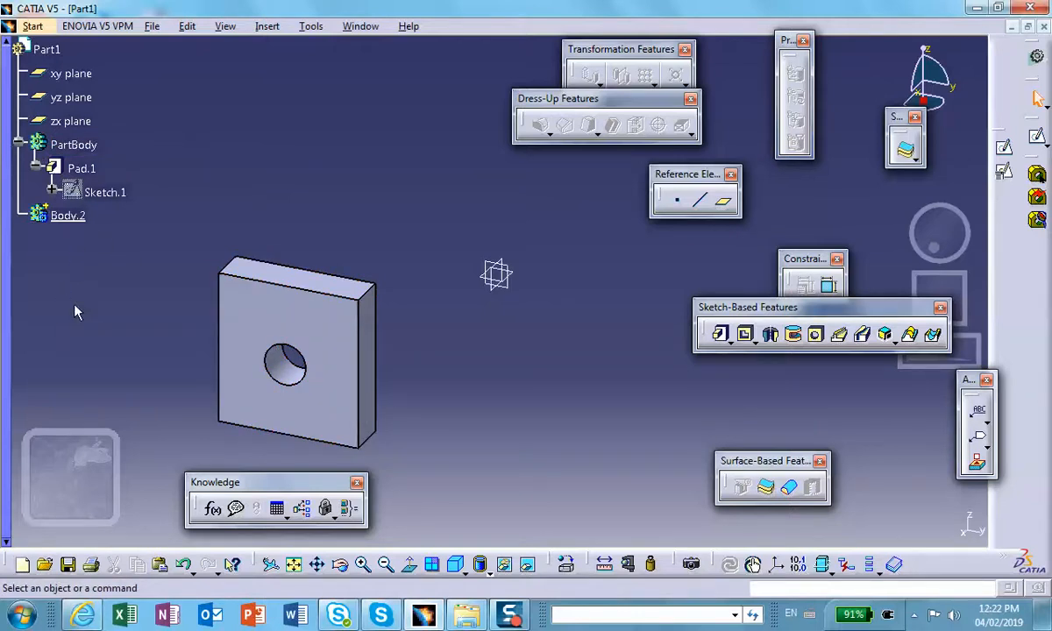
Copy Pad.1 from PartBody and paste it into Body.2.
right_click(81, 174)
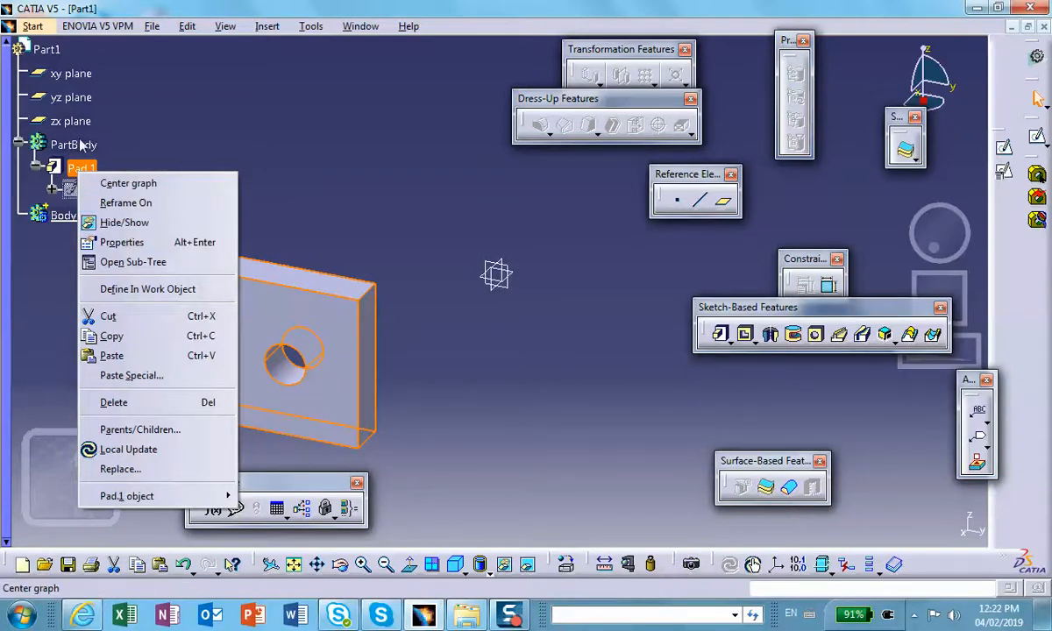
left_click(112, 339)
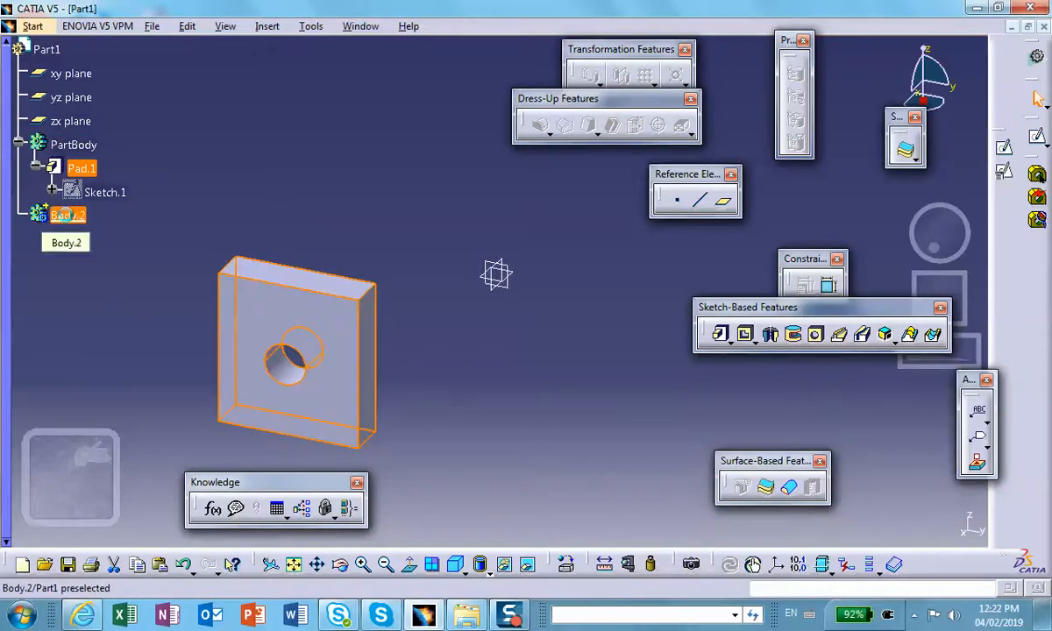
right_click(70, 216)
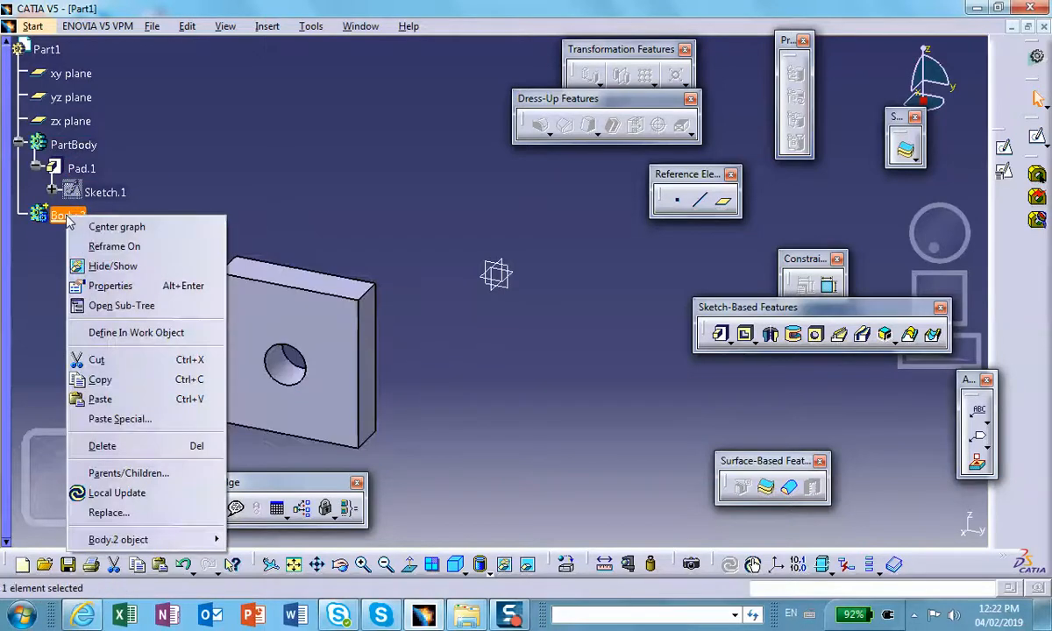
left_click(101, 401)
left_click(19, 215)
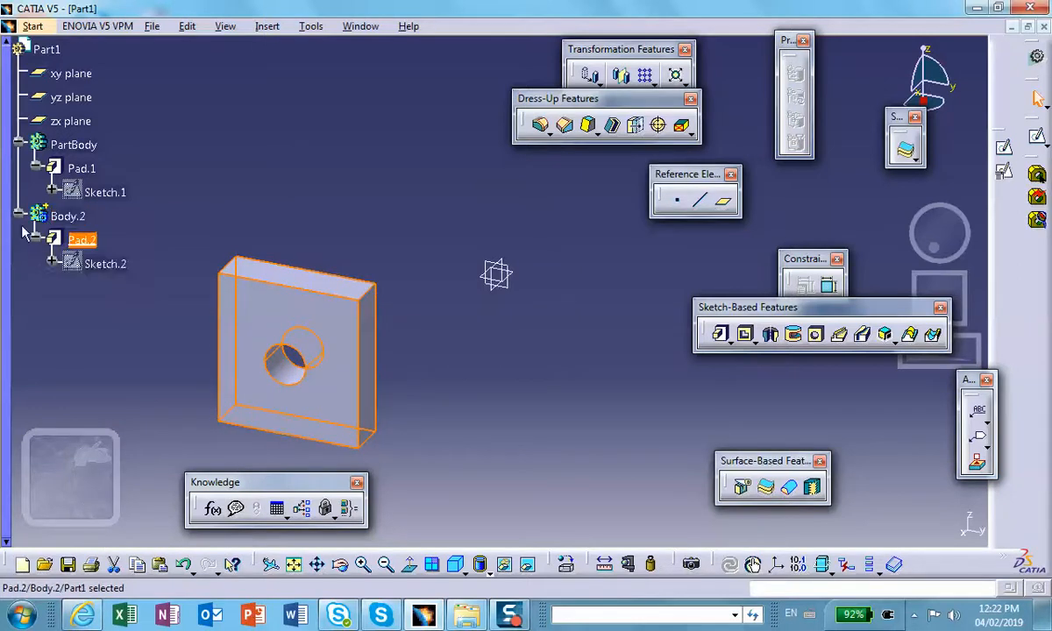
left_click(166, 301)
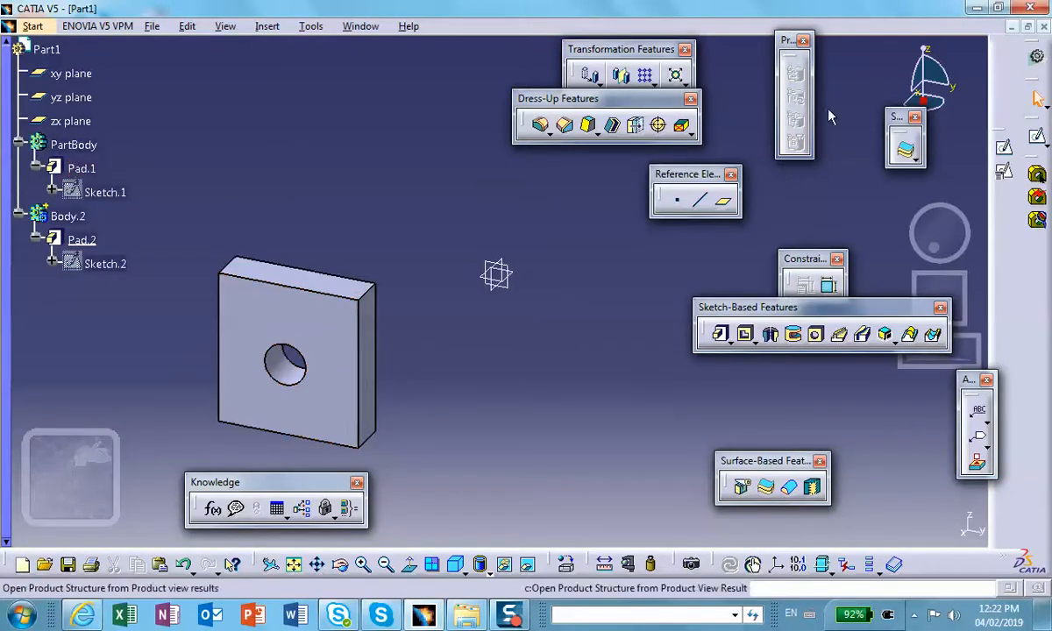
Attach the compass to the Pad.1 plate and move the plate up along the z direction, clear of the copied plate.
left_click_drag(896, 118, 879, 147)
left_click_drag(921, 105, 283, 323)
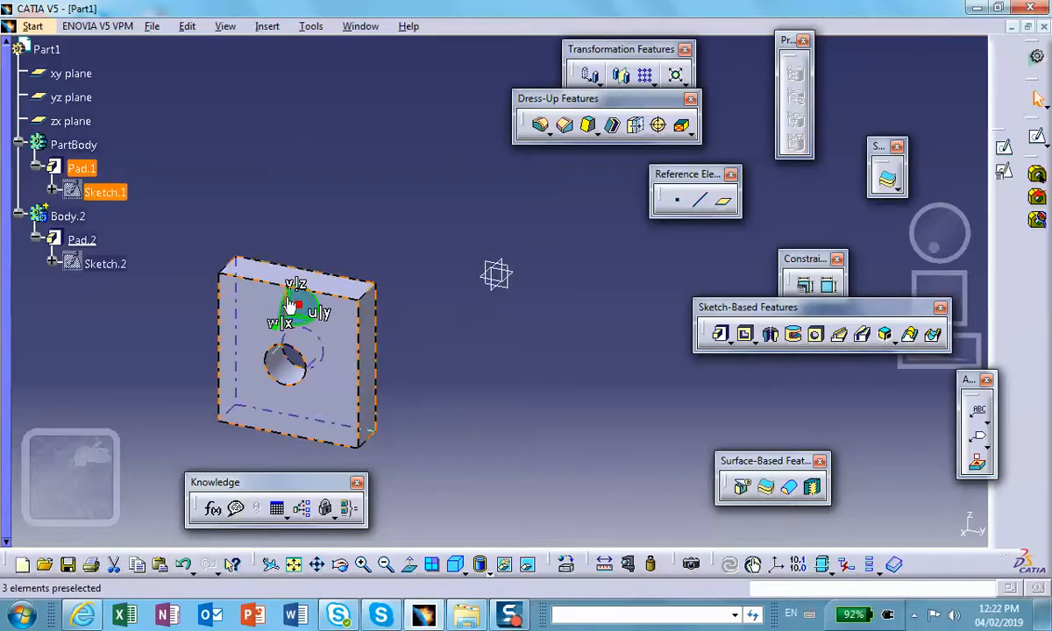
left_click_drag(296, 307, 297, 106)
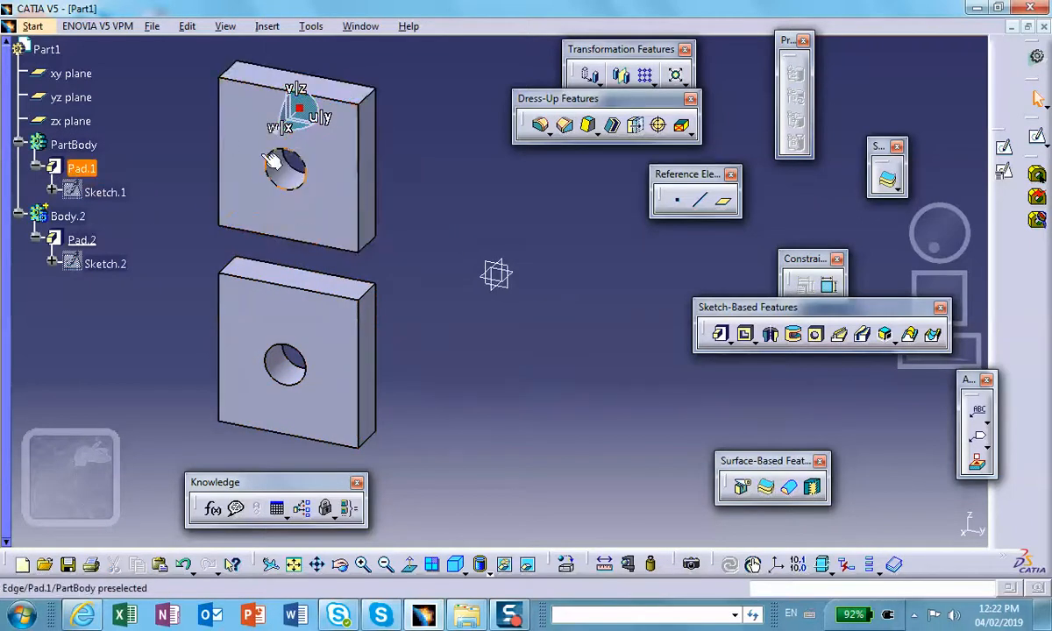
left_click(84, 241)
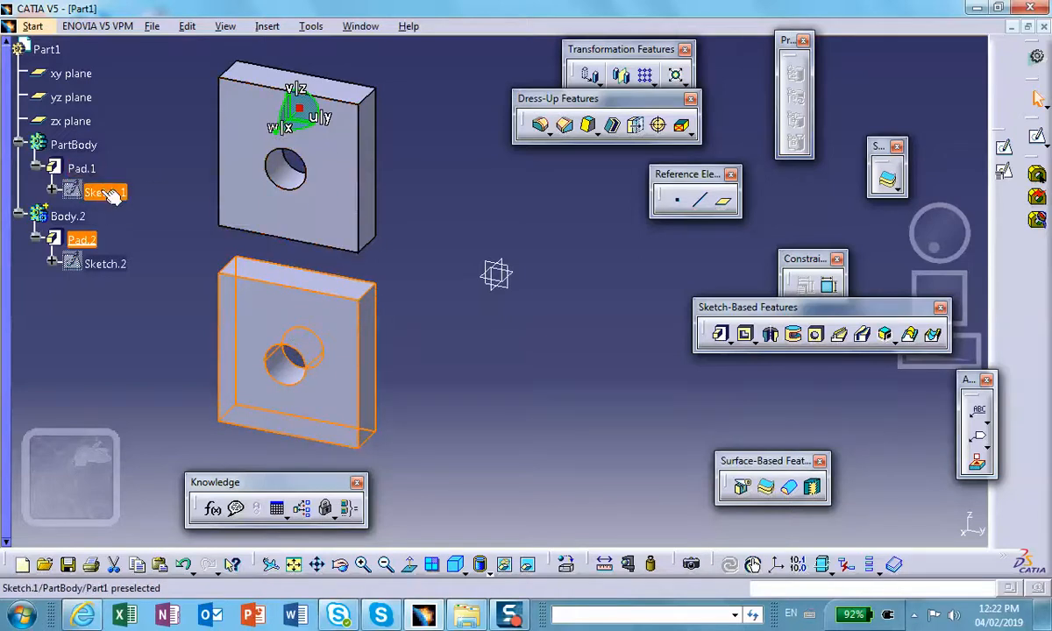
left_click(86, 169)
left_click(140, 186)
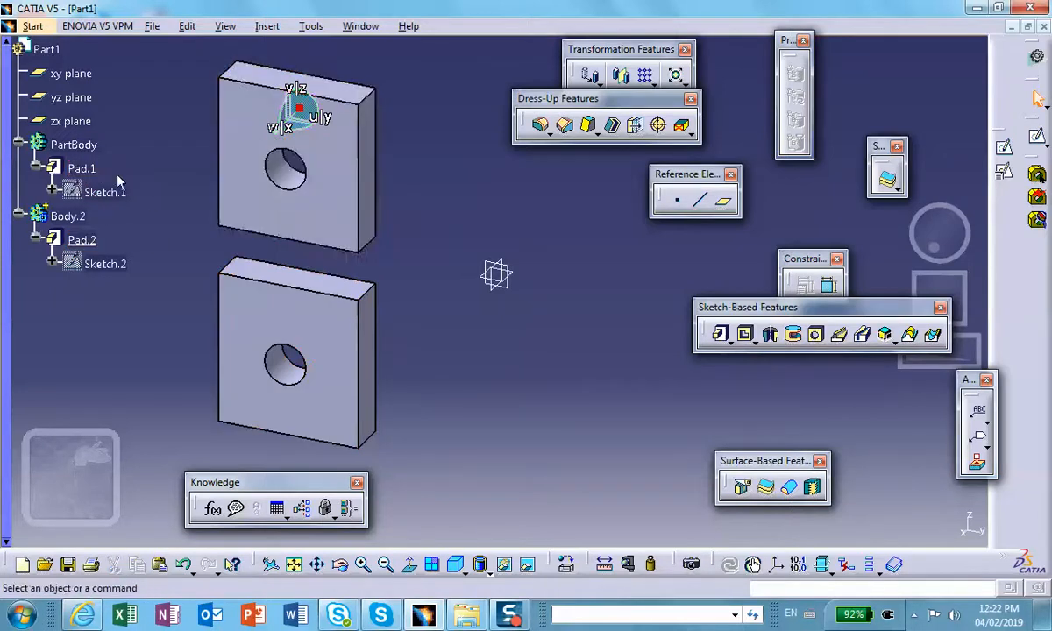
Edit Sketch.1 to move its circle toward the rectangle's lower-left corner, and exit the sketch.
double_click(99, 192)
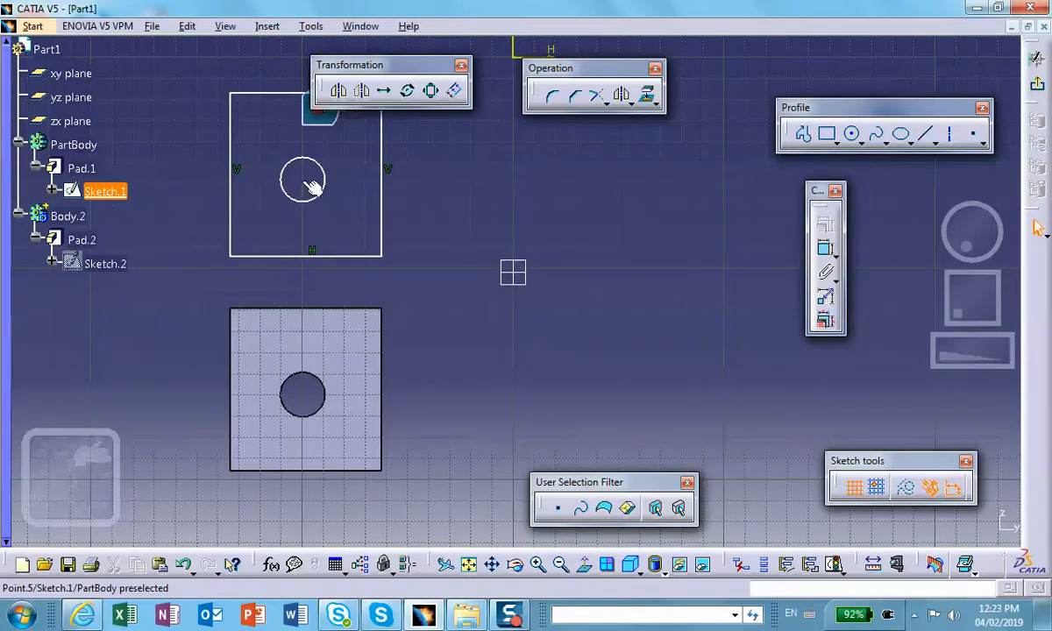
left_click_drag(303, 180, 272, 218)
left_click(1036, 84)
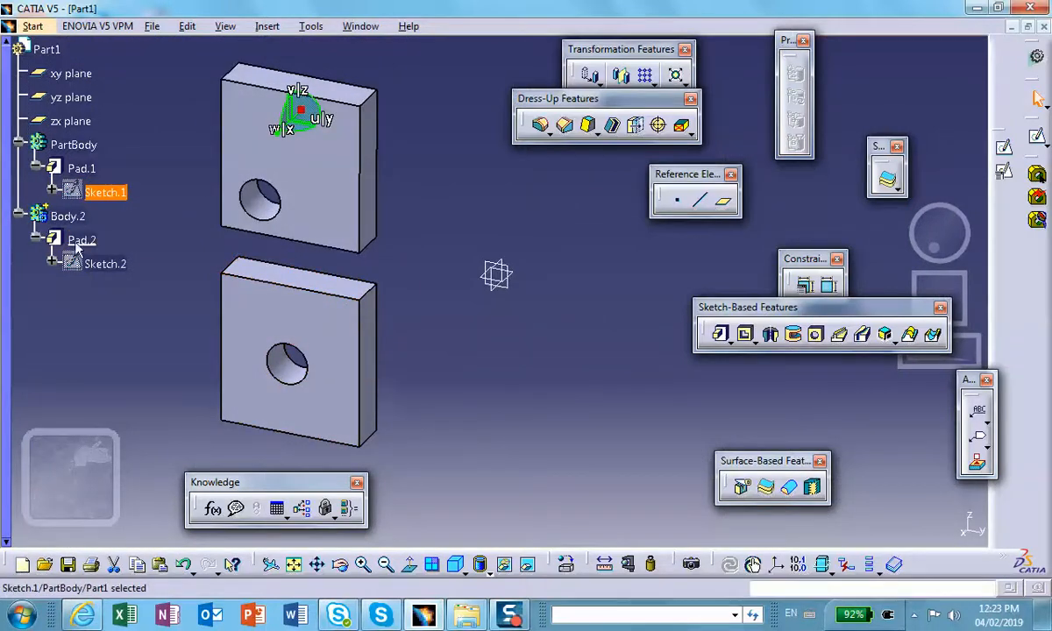
left_click(100, 311)
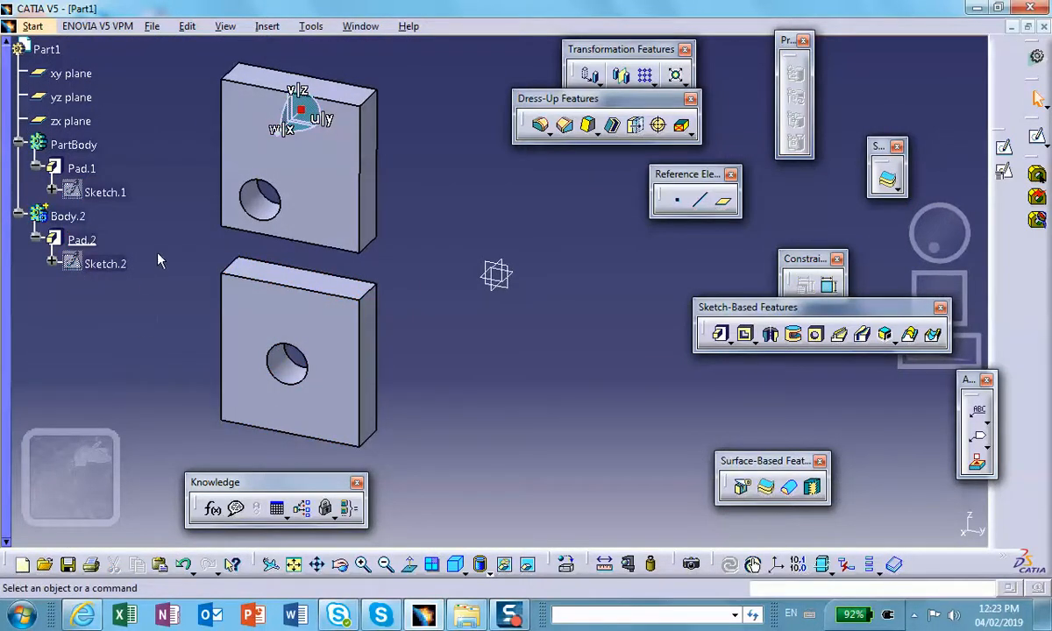
Copy the modified Pad.1 and define Body.2 as the in-work object.
right_click(82, 168)
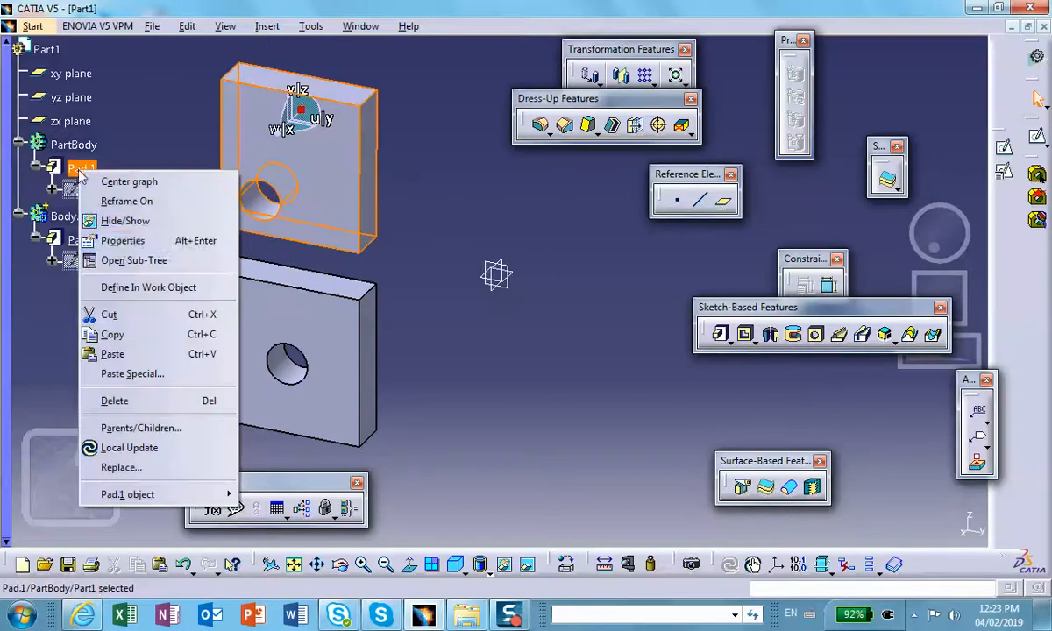
left_click(112, 334)
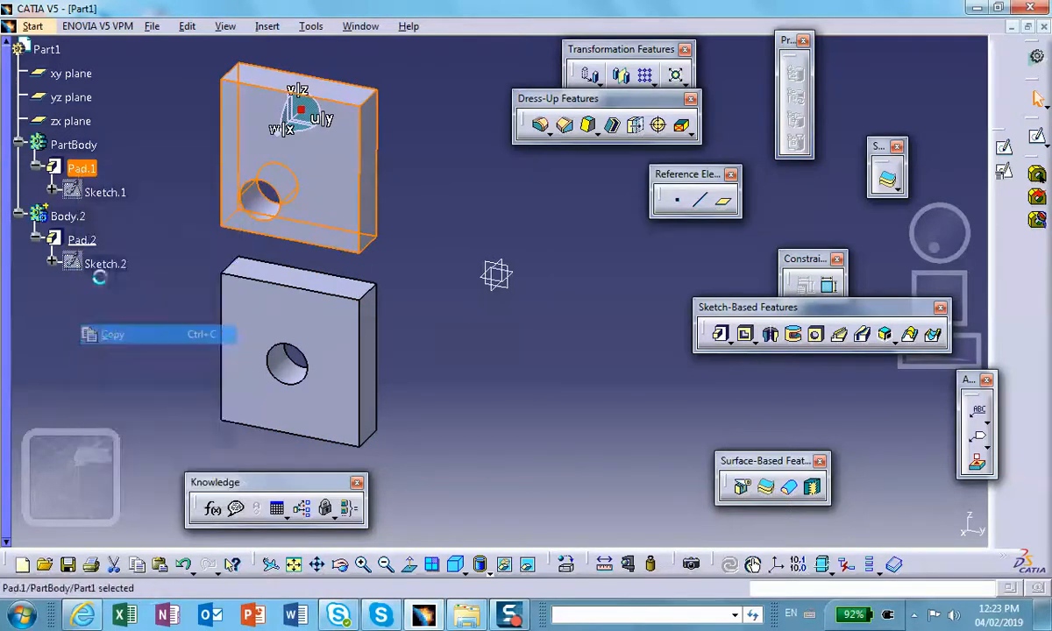
left_click(83, 219)
right_click(80, 219)
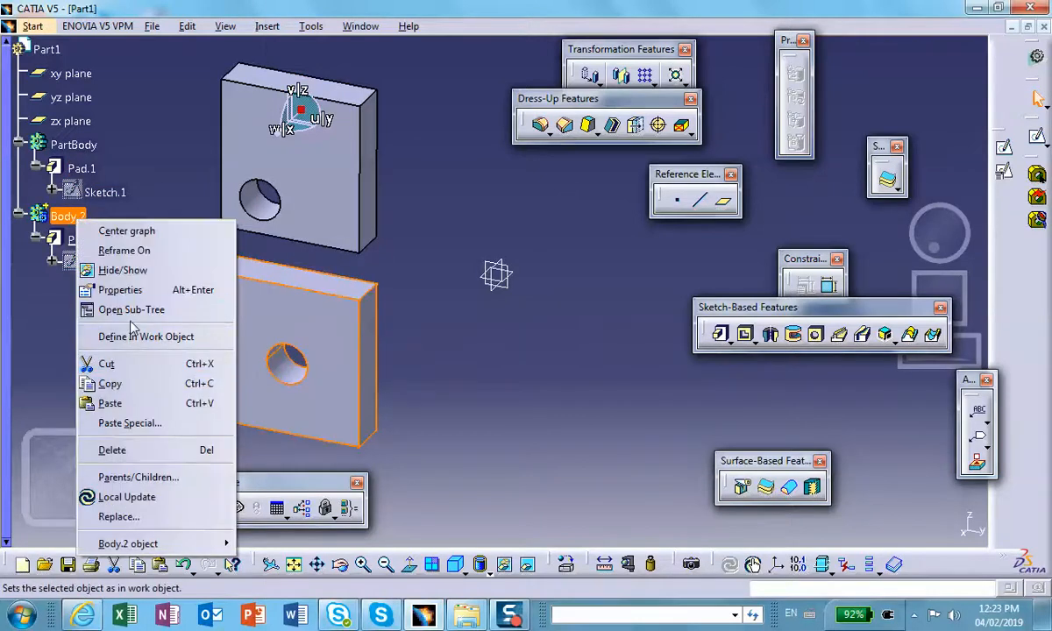
left_click(121, 332)
Paste the copied pad into Body.2 using Paste Special with the As specified in Part document format.
right_click(75, 219)
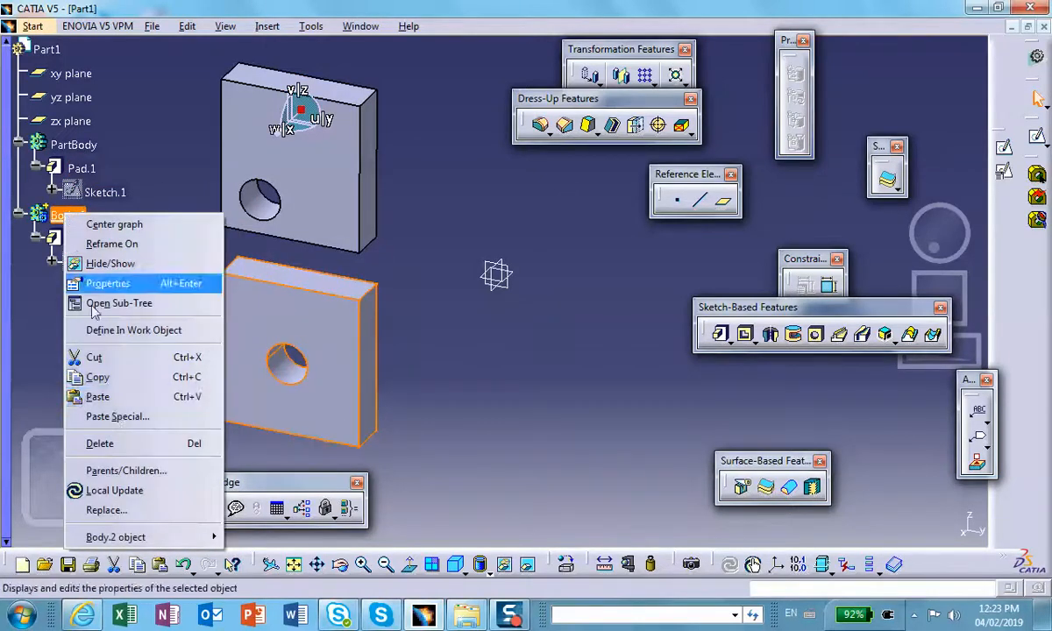
left_click(112, 417)
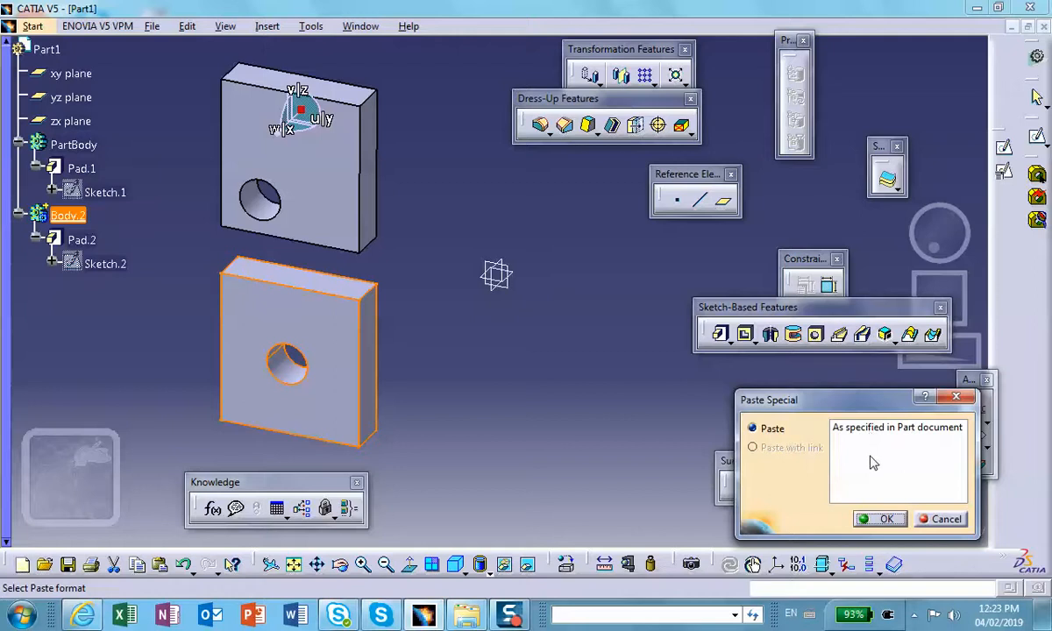
left_click(882, 519)
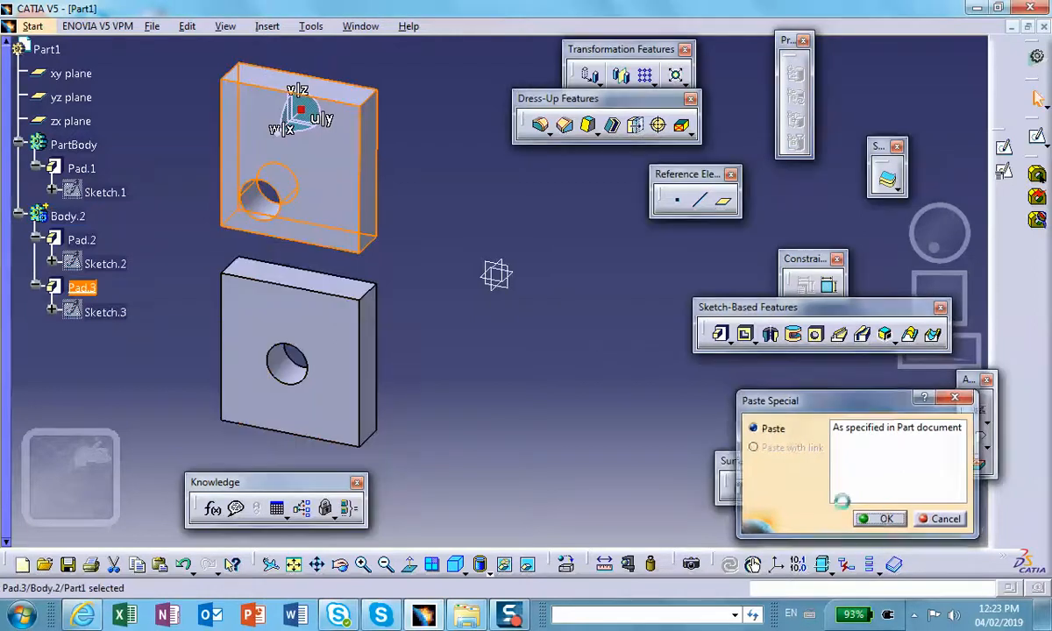
left_click(141, 368)
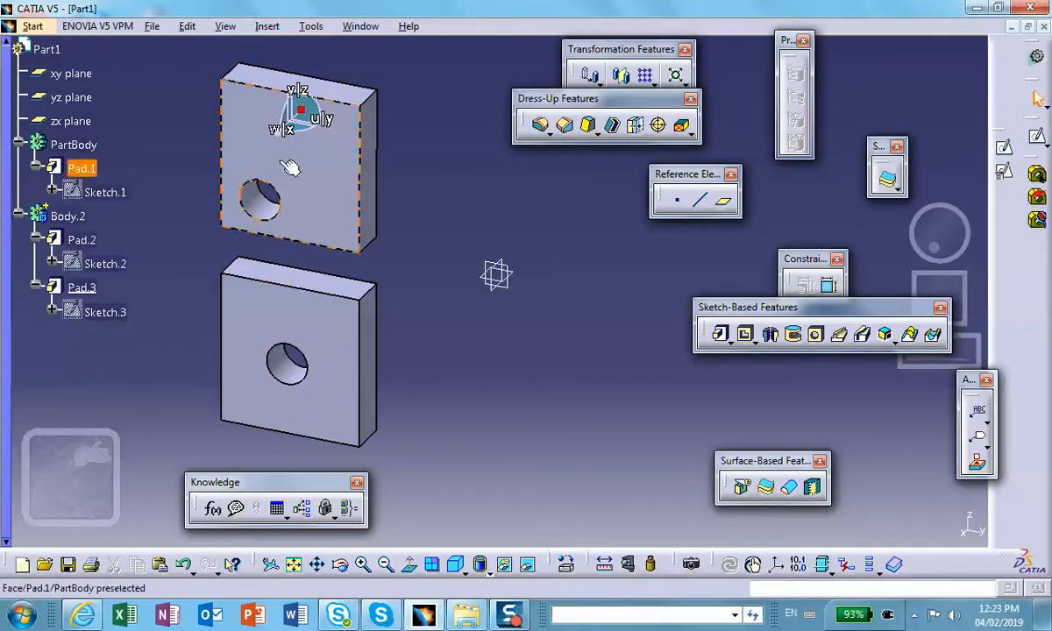
Move the Pad.3 plate along the y direction, clear of the original, and highlight each pad to compare the copies with Pad.1.
left_click(81, 288)
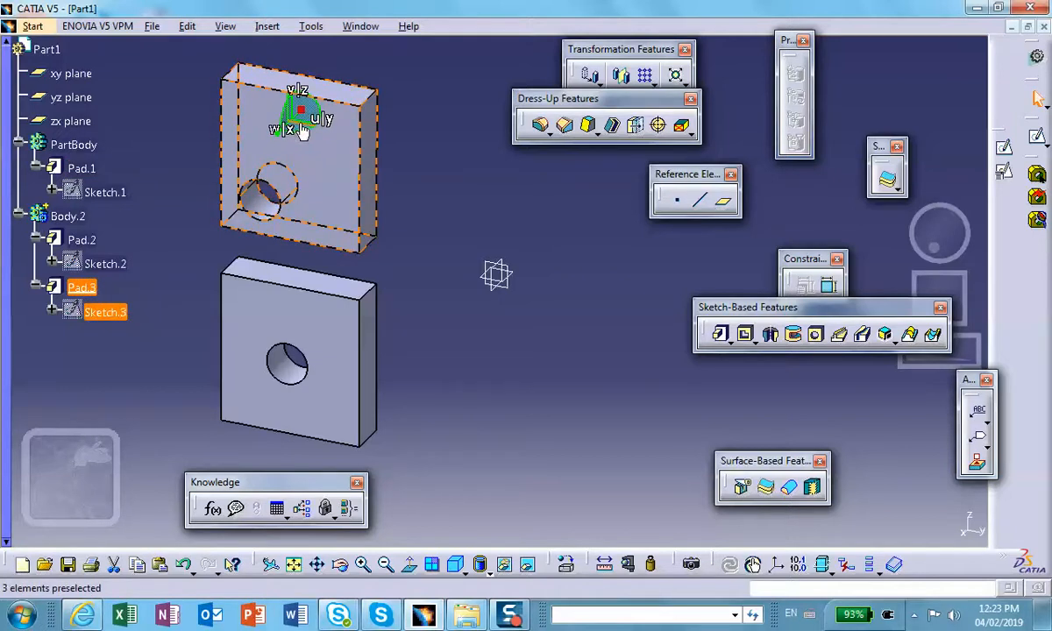
left_click_drag(303, 124, 544, 171)
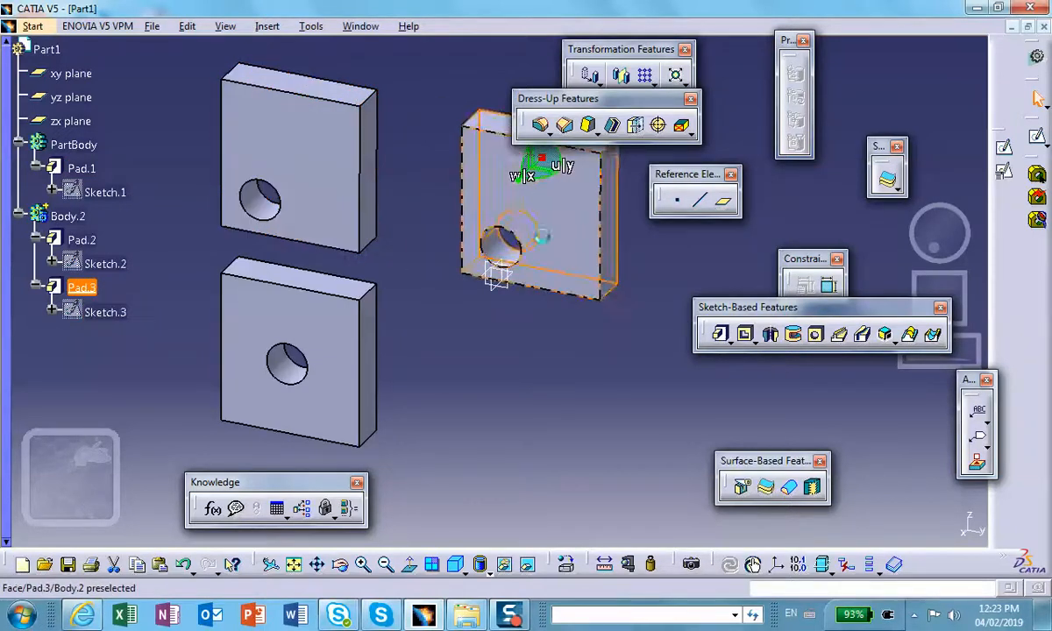
left_click(518, 371)
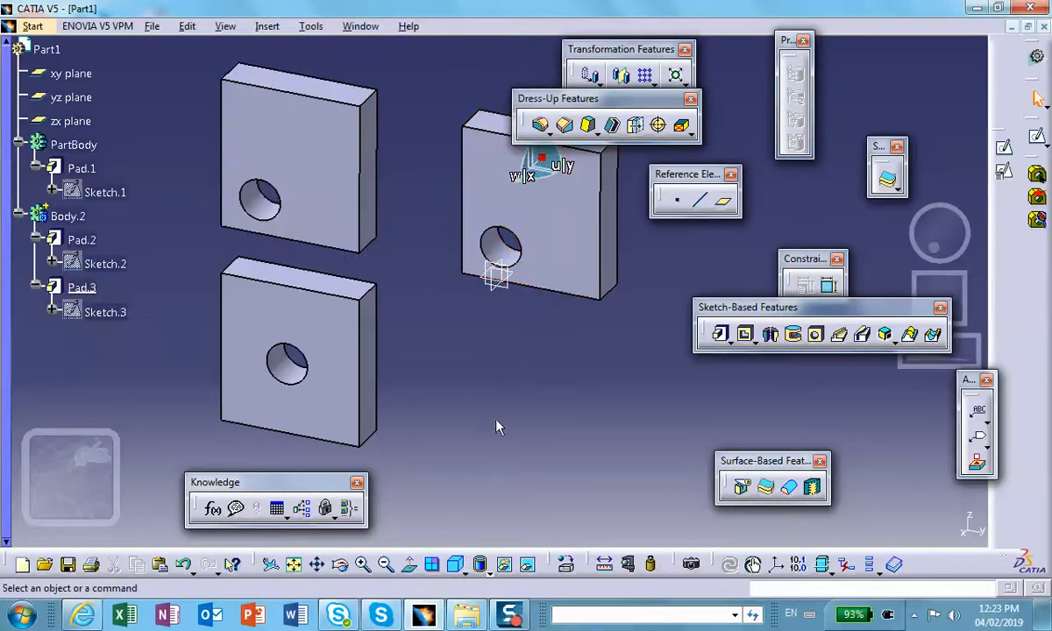
left_click(78, 287)
left_click(81, 238)
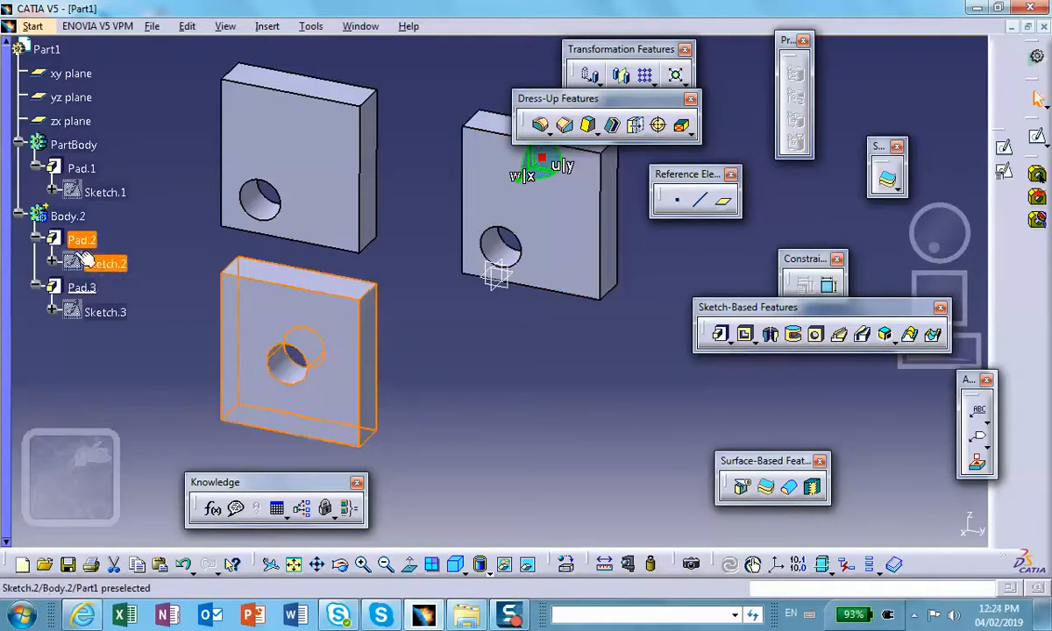
left_click(79, 167)
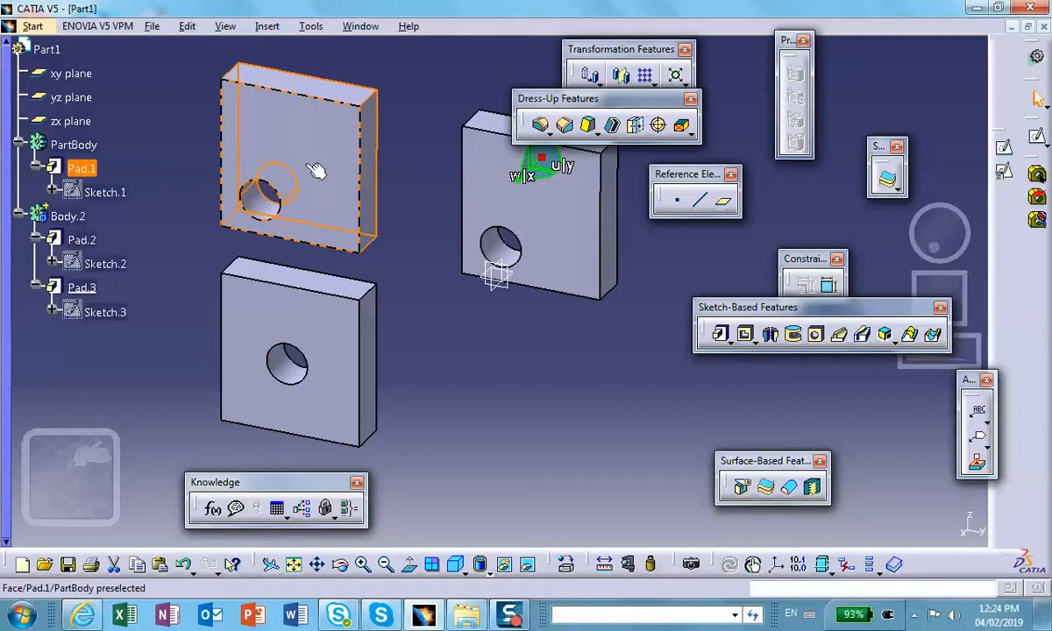
left_click(498, 347)
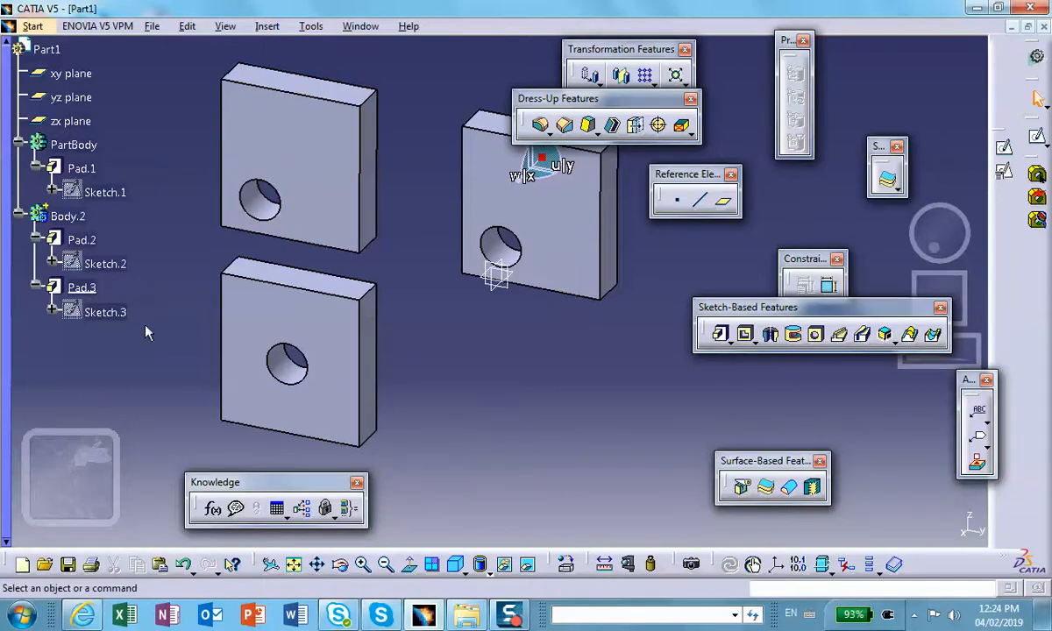
Edit Sketch.1 to shrink its circle to a small hole, exit the sketch, and check the Pad.3 copy against the original.
double_click(103, 191)
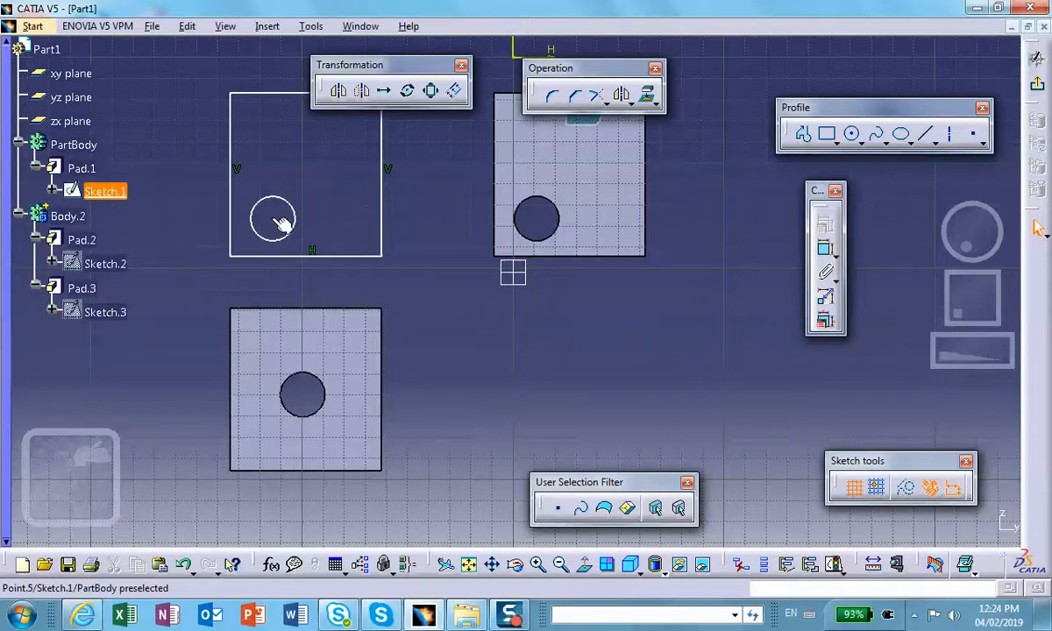
left_click_drag(298, 215, 281, 218)
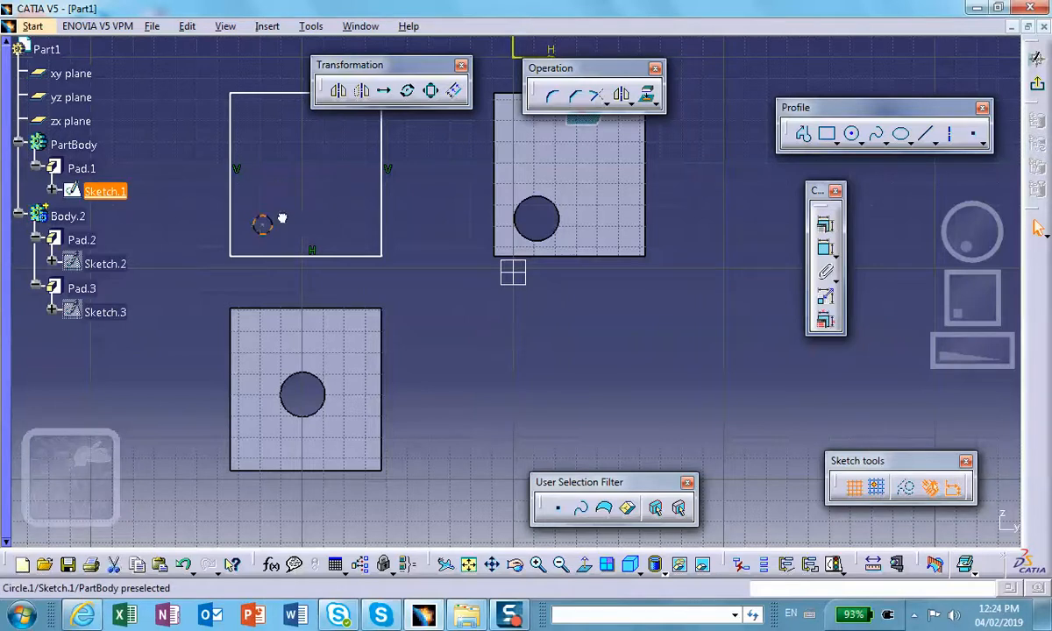
left_click(1038, 85)
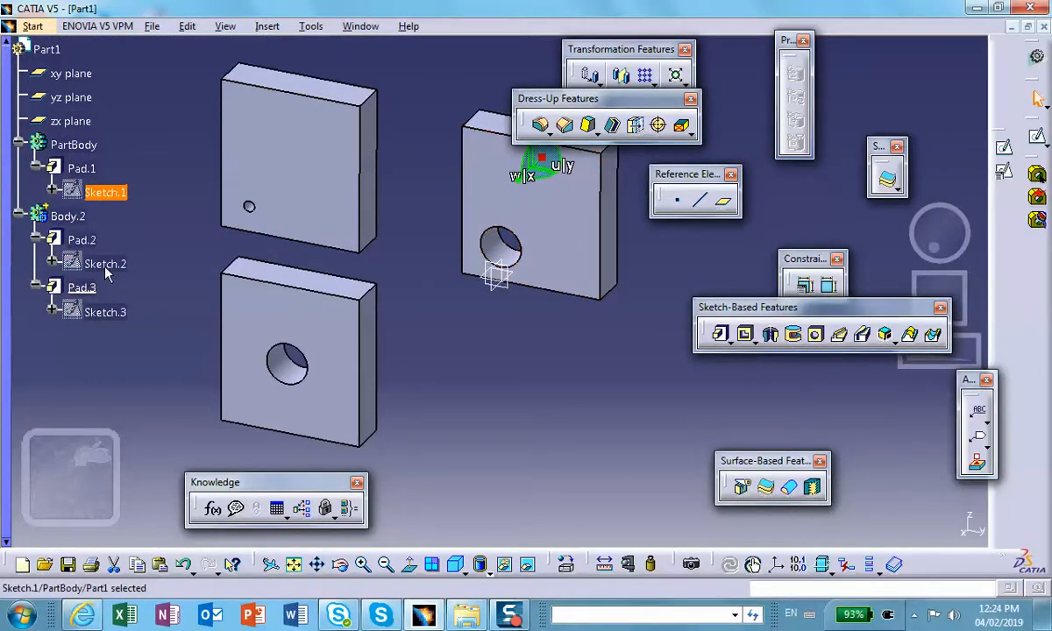
left_click(88, 287)
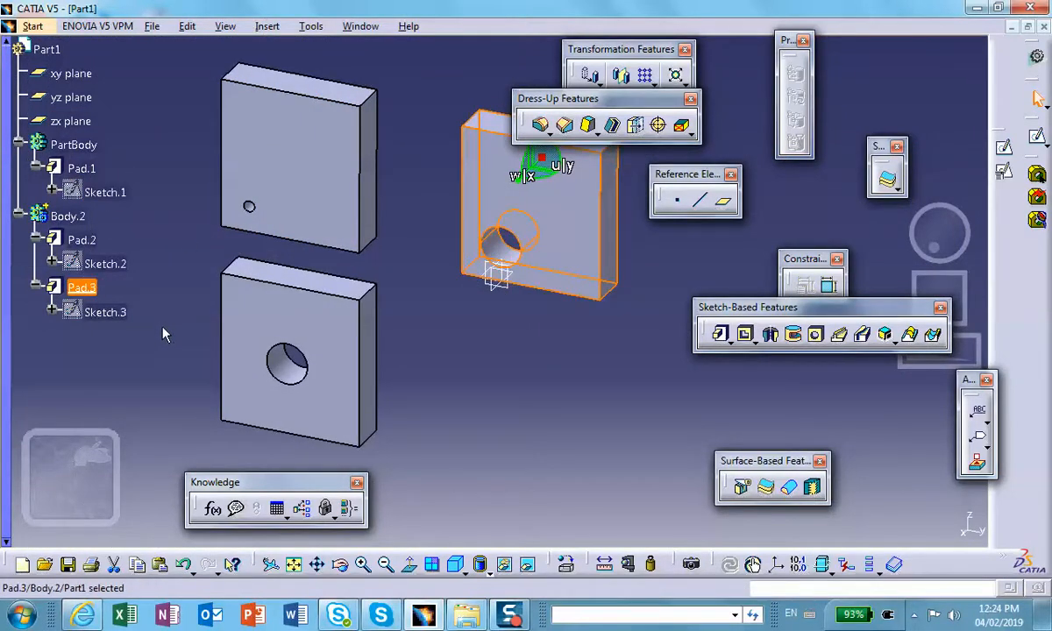
left_click(499, 332)
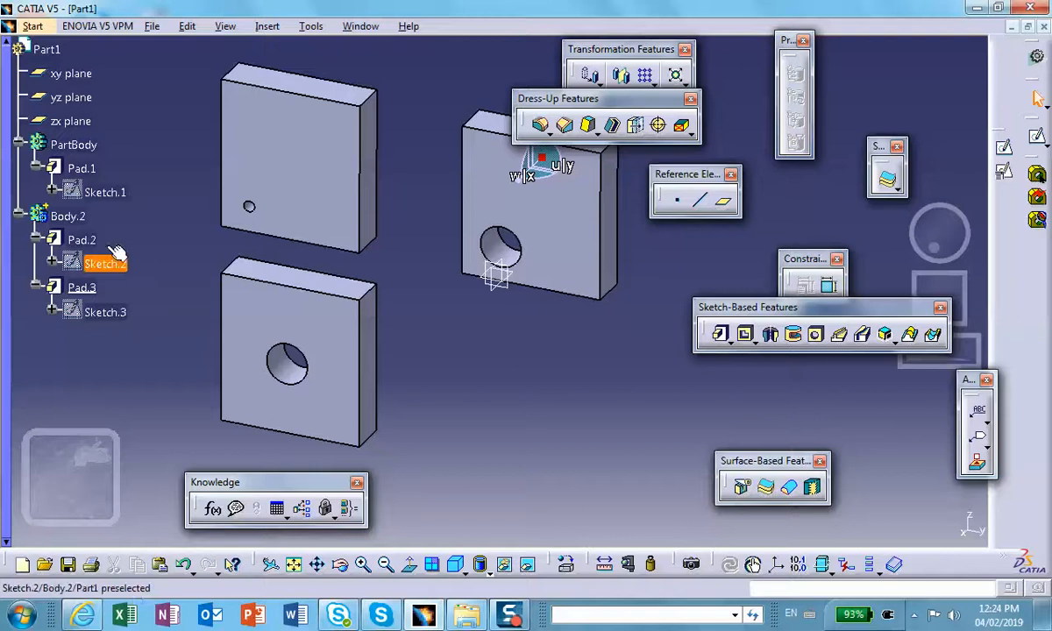
Copy the PartBody, paste it using Paste Special with the As specified in Part document format, and expand the pasted body in the tree.
right_click(74, 147)
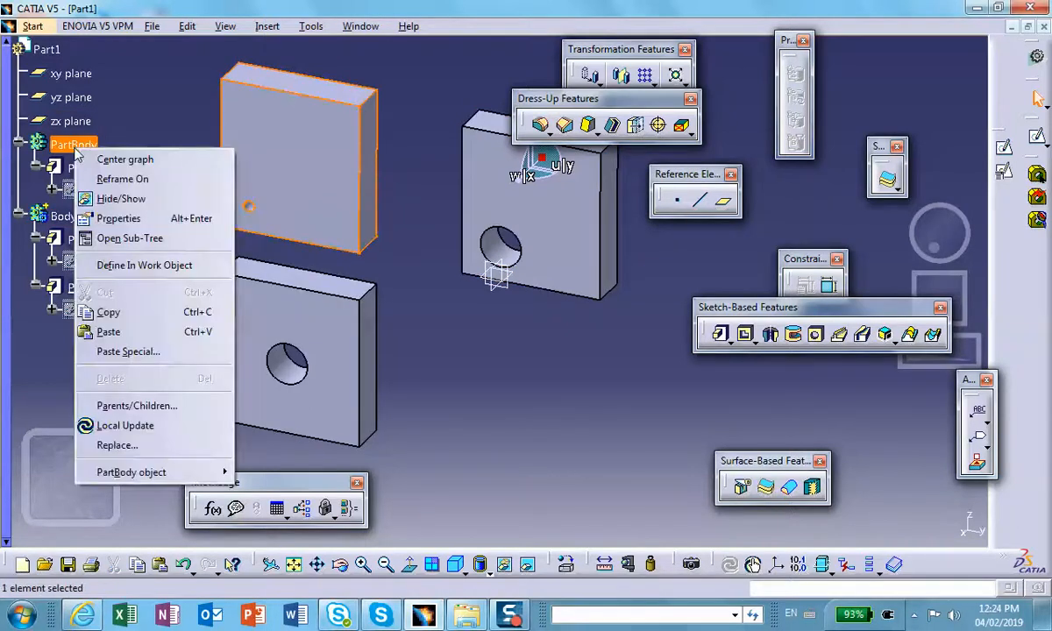
left_click(121, 321)
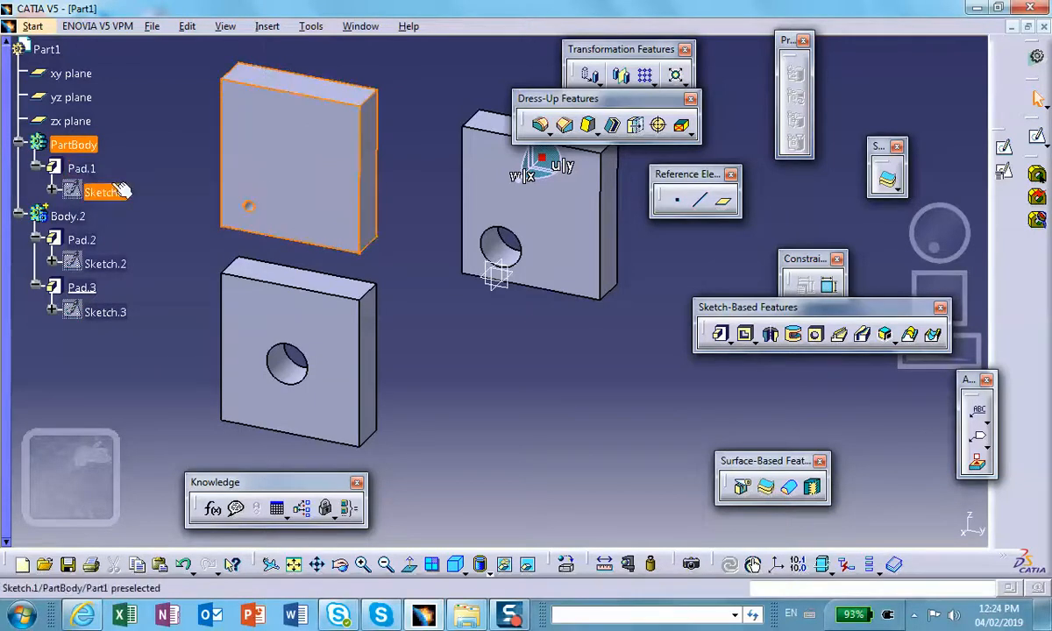
left_click(141, 130)
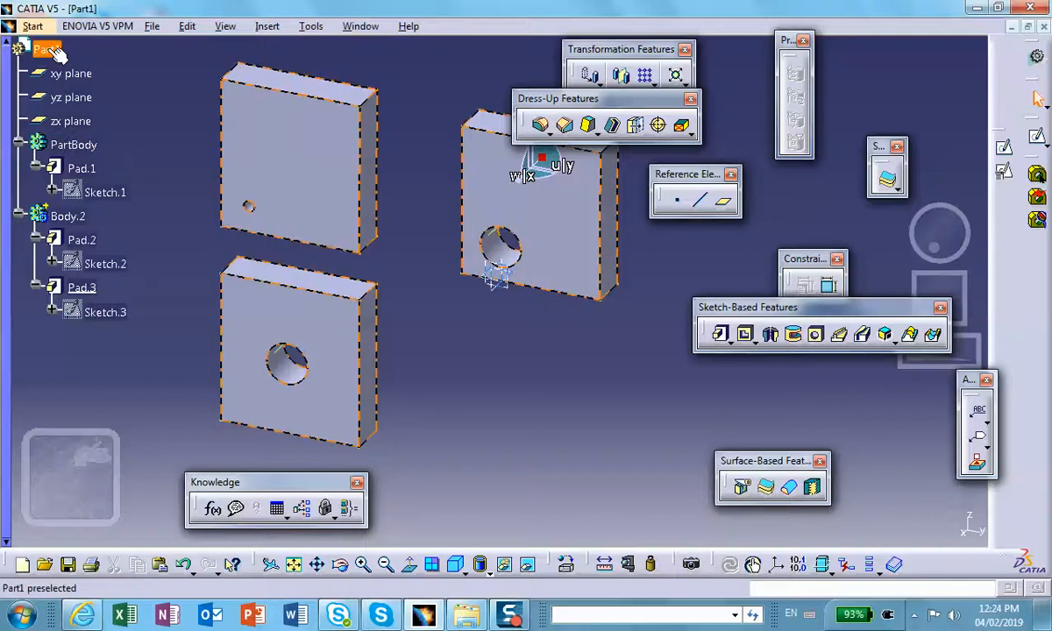
right_click(74, 146)
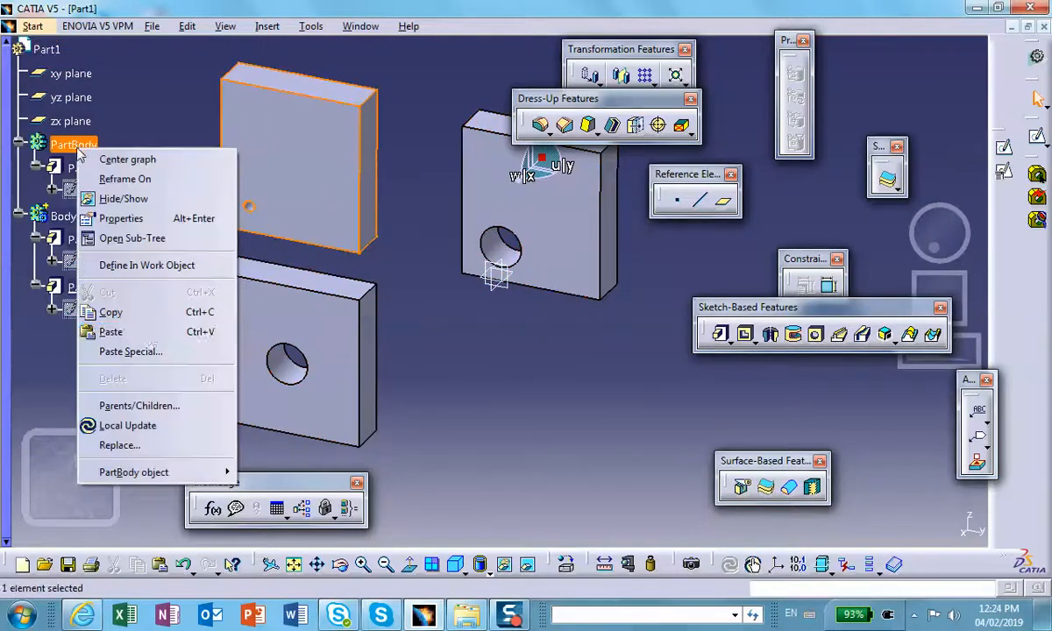
left_click(146, 352)
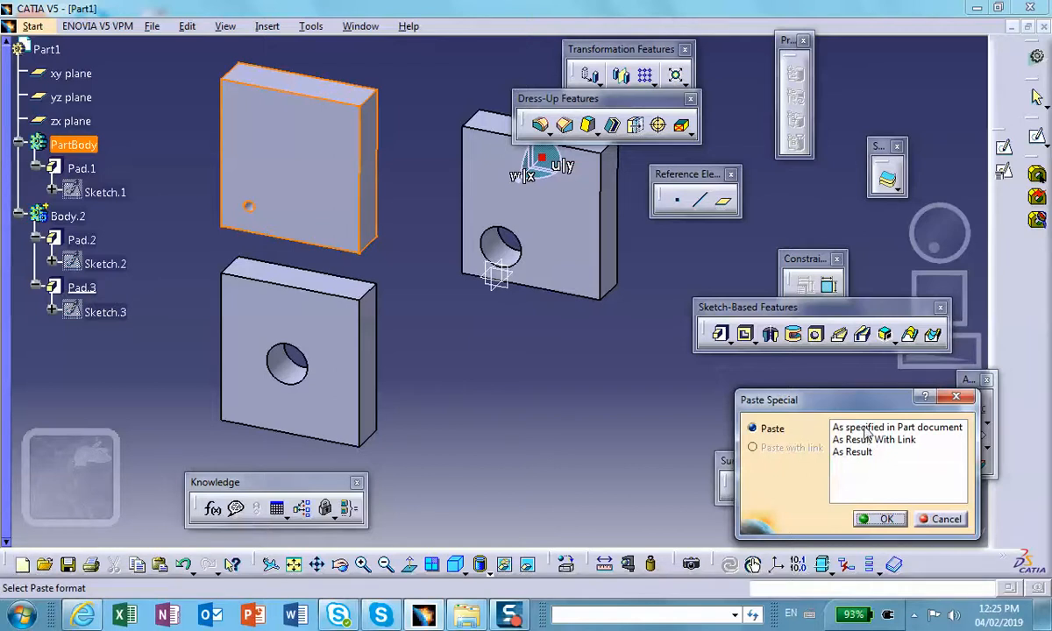
left_click(865, 429)
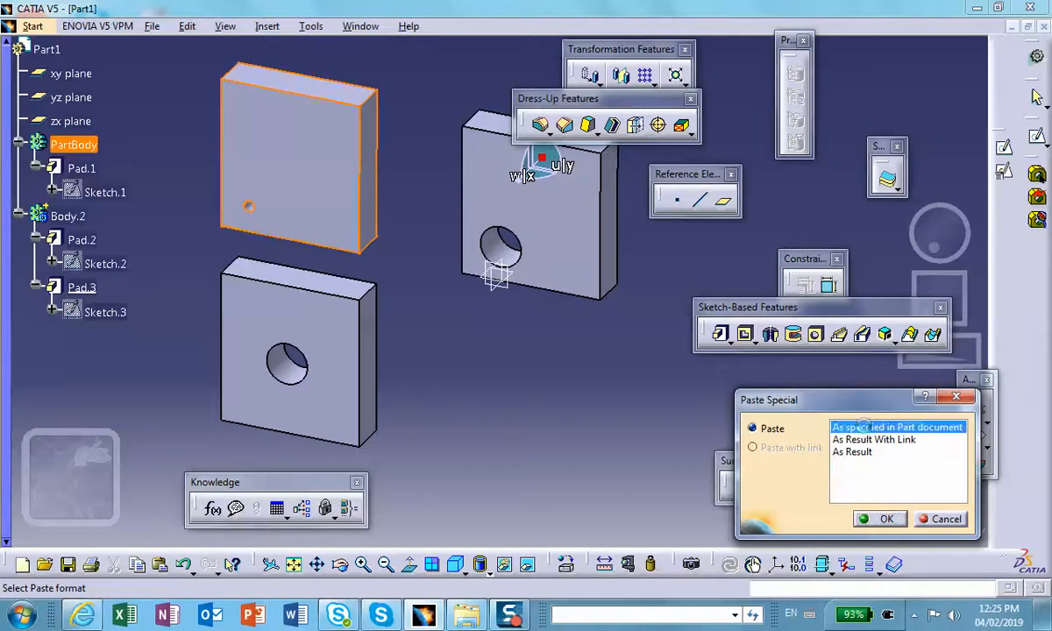
left_click(878, 520)
left_click(86, 347)
scroll(66, 324, "down", 1)
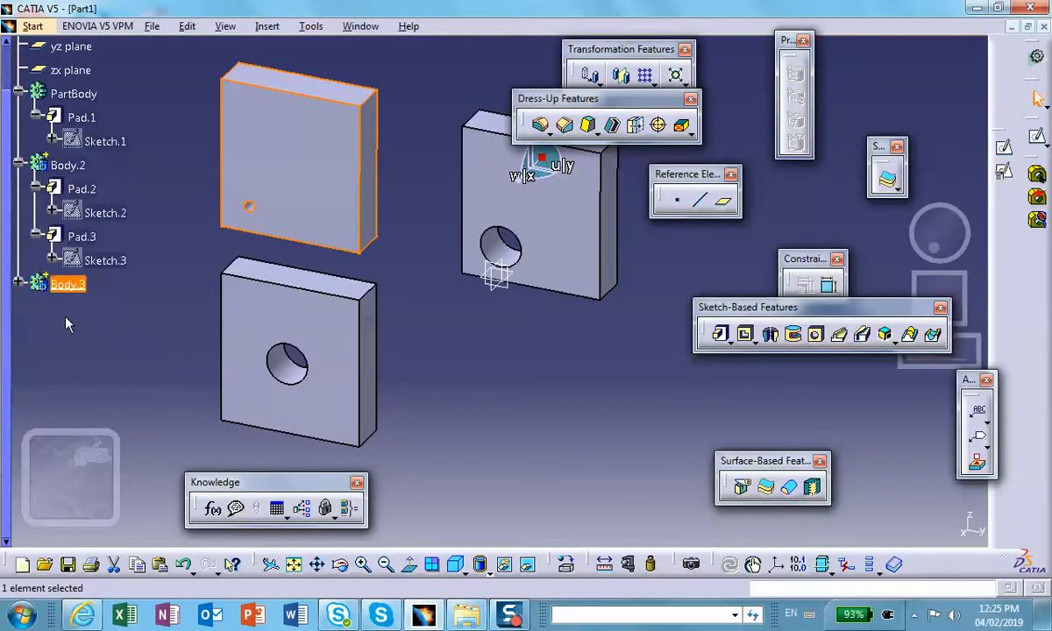
left_click(18, 283)
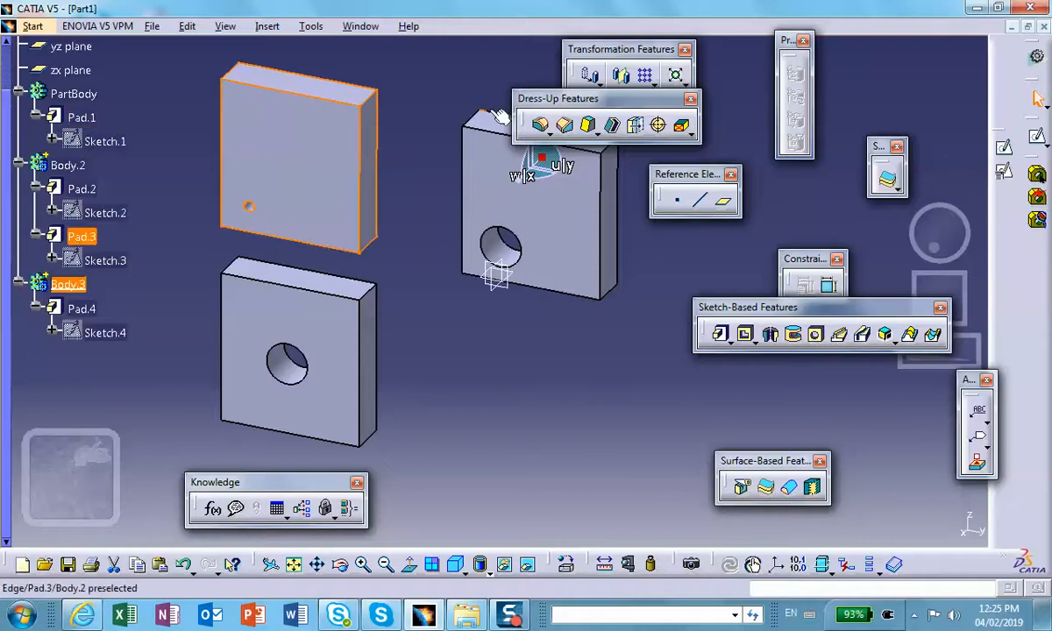
Move the Pad.4 plate up along the z direction, clear of the original plate.
middle_click_drag(425, 151, 420, 245)
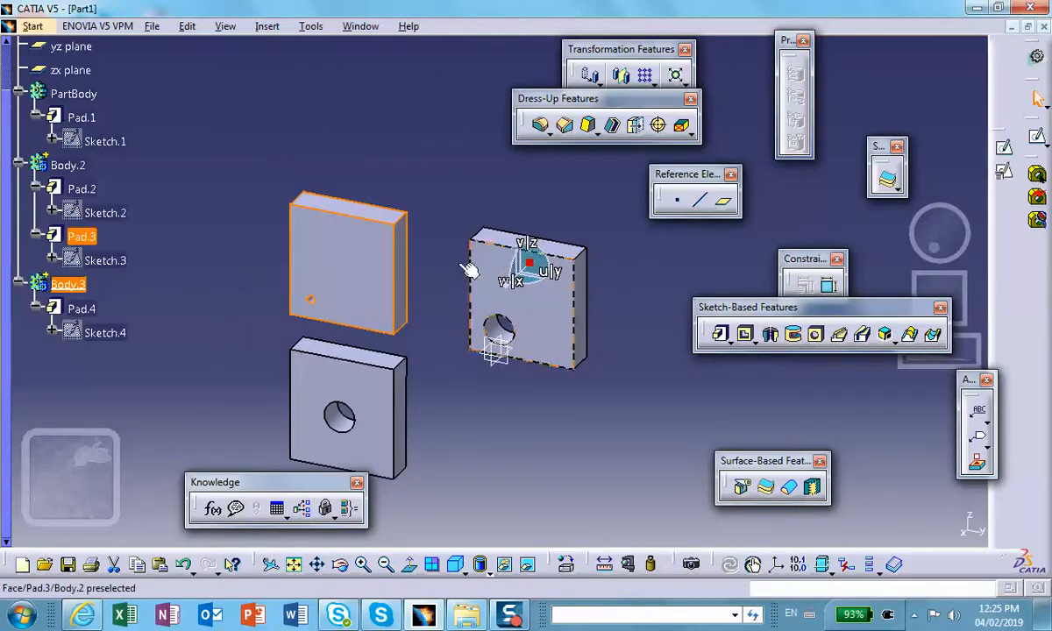
left_click(70, 285)
left_click(85, 308)
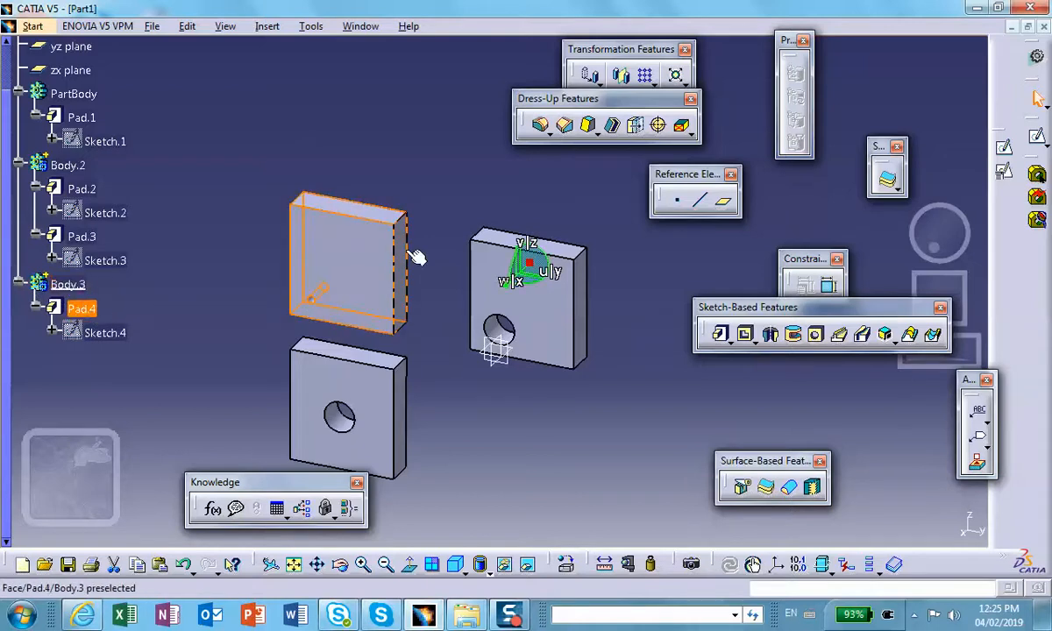
left_click_drag(523, 278, 526, 83)
left_click(235, 138)
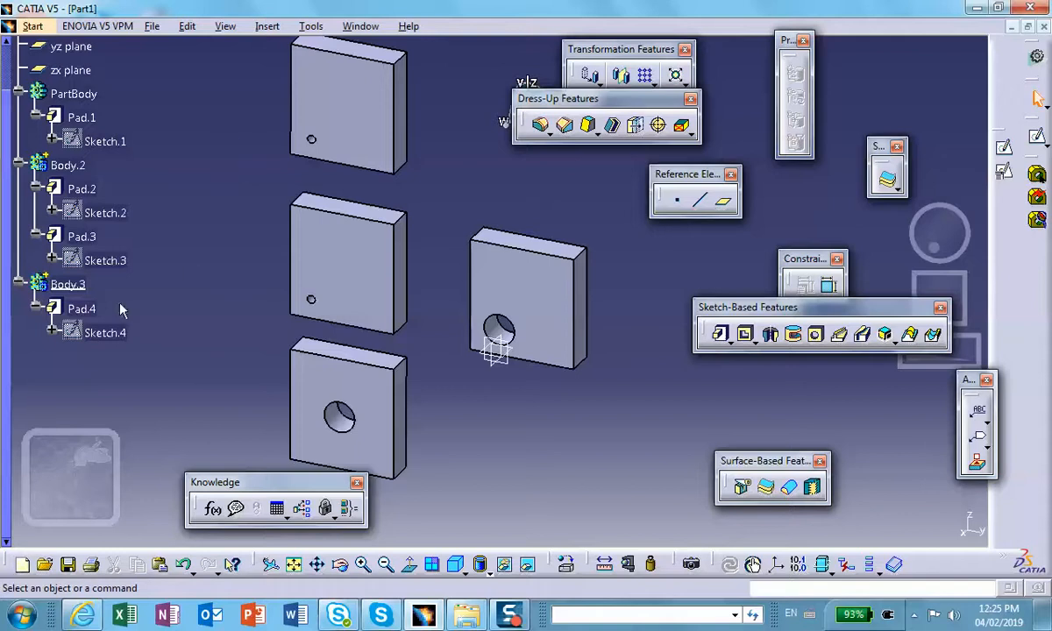
Edit Sketch.1 to move its small circle to the middle of the rectangle, exit the sketch, and compare the original with Pad.4.
double_click(105, 143)
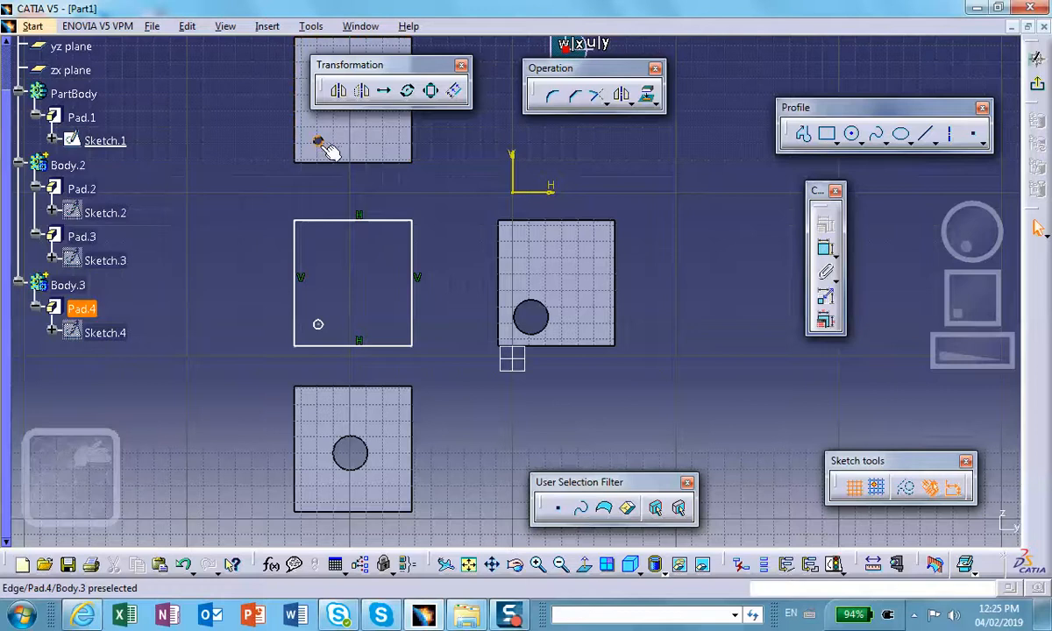
mouse_move(325, 149)
middle_mouse_down()
mouse_move(319, 216)
mouse_move(327, 147)
mouse_move(386, 287)
middle_mouse_up()
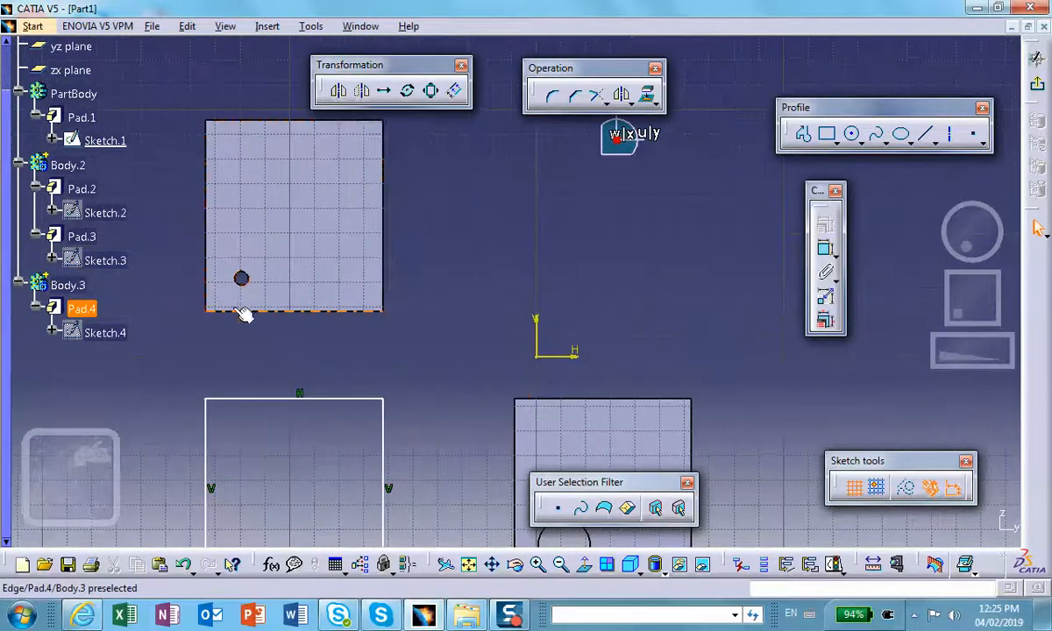
middle_click_drag(245, 322, 314, 191)
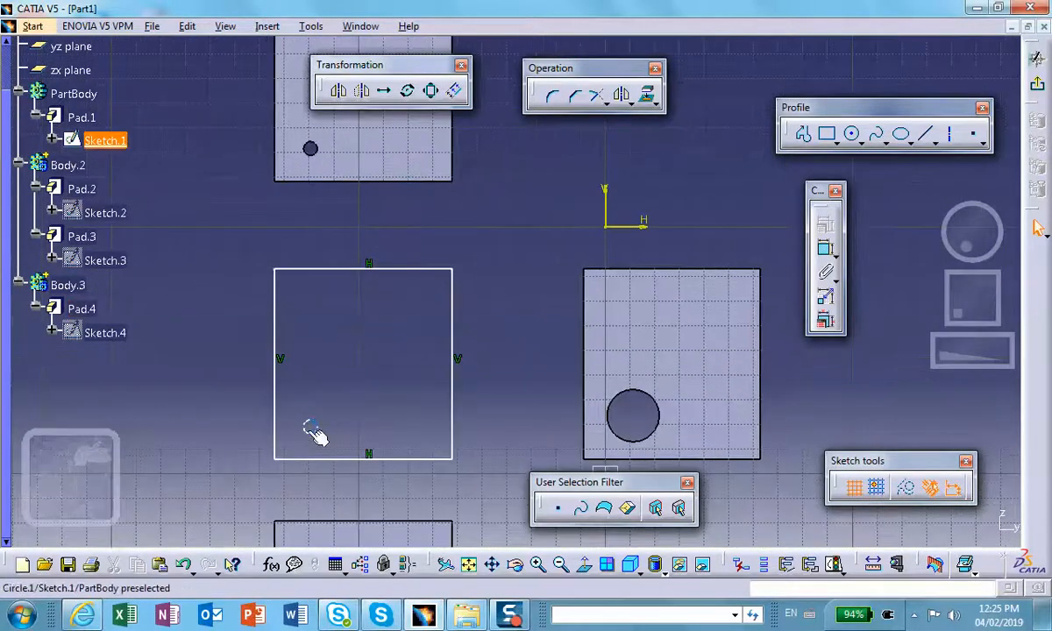
left_click(315, 429)
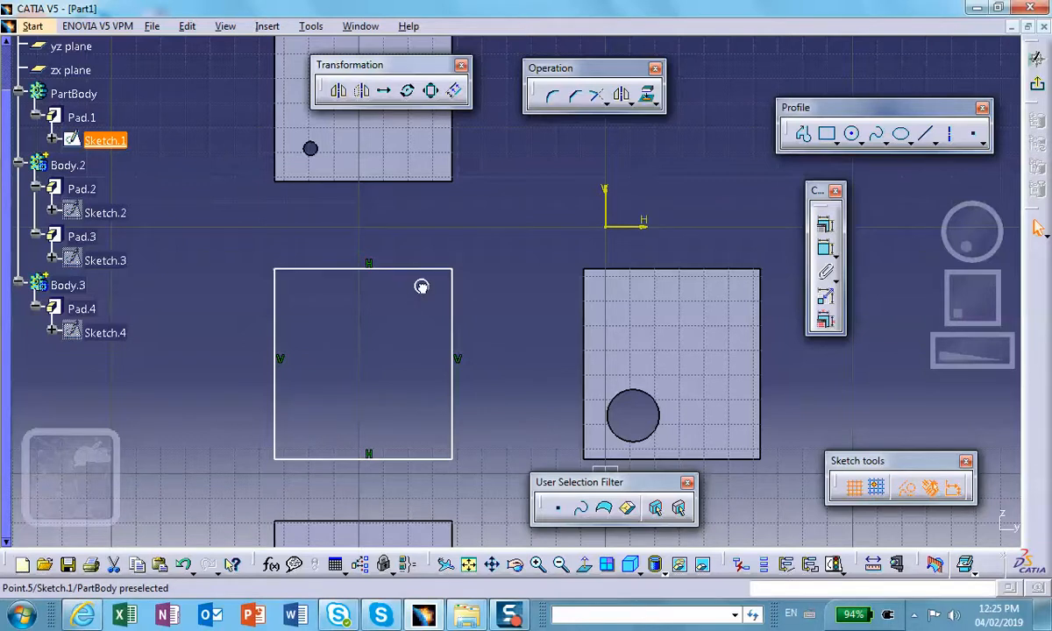
left_click(1039, 86)
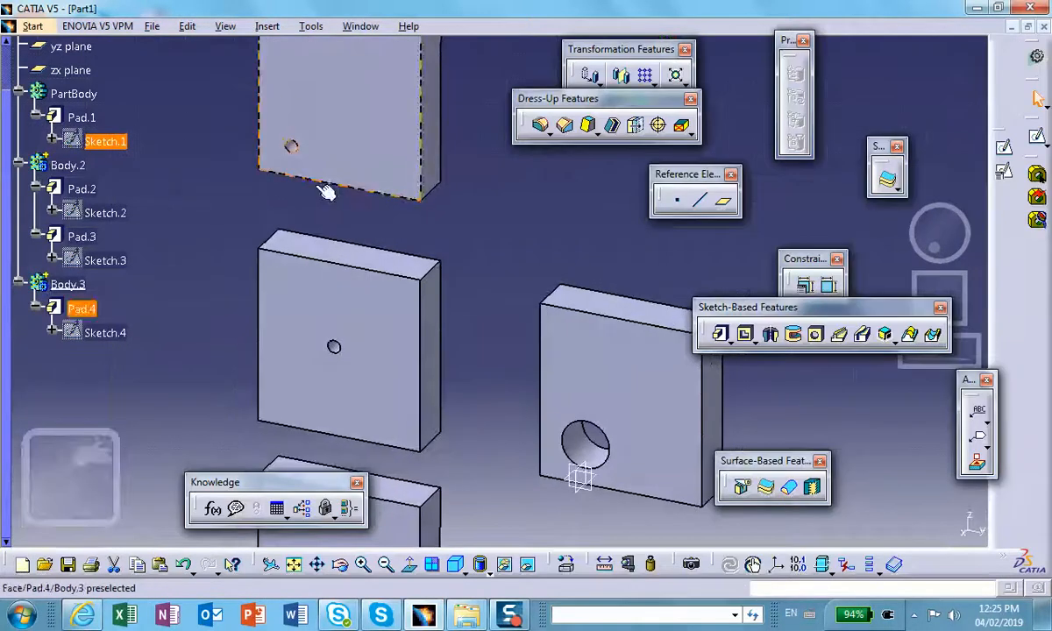
left_click(83, 309)
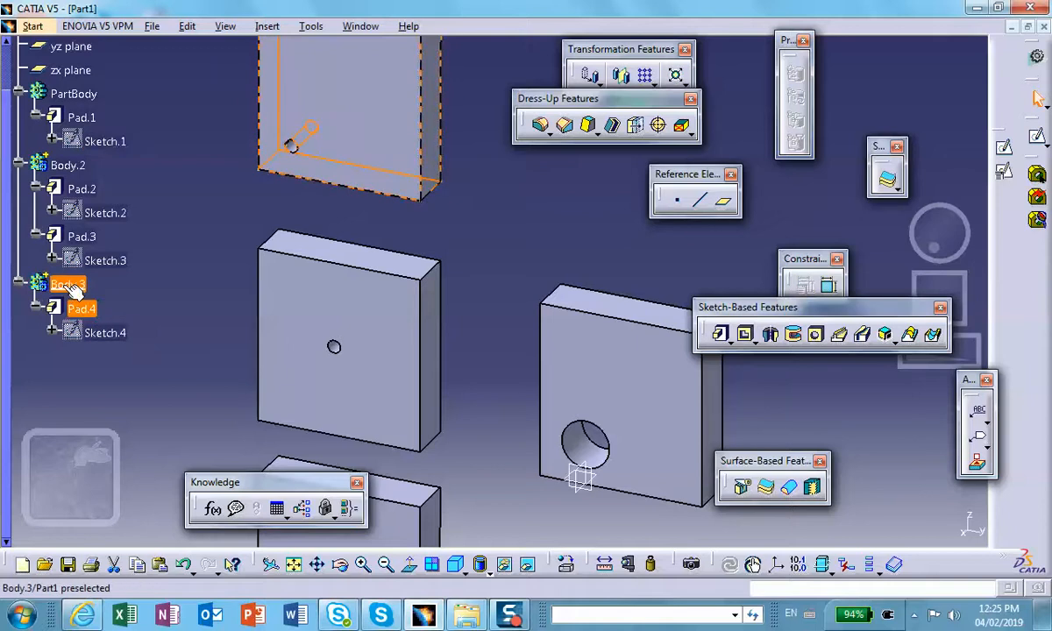
left_click(70, 286)
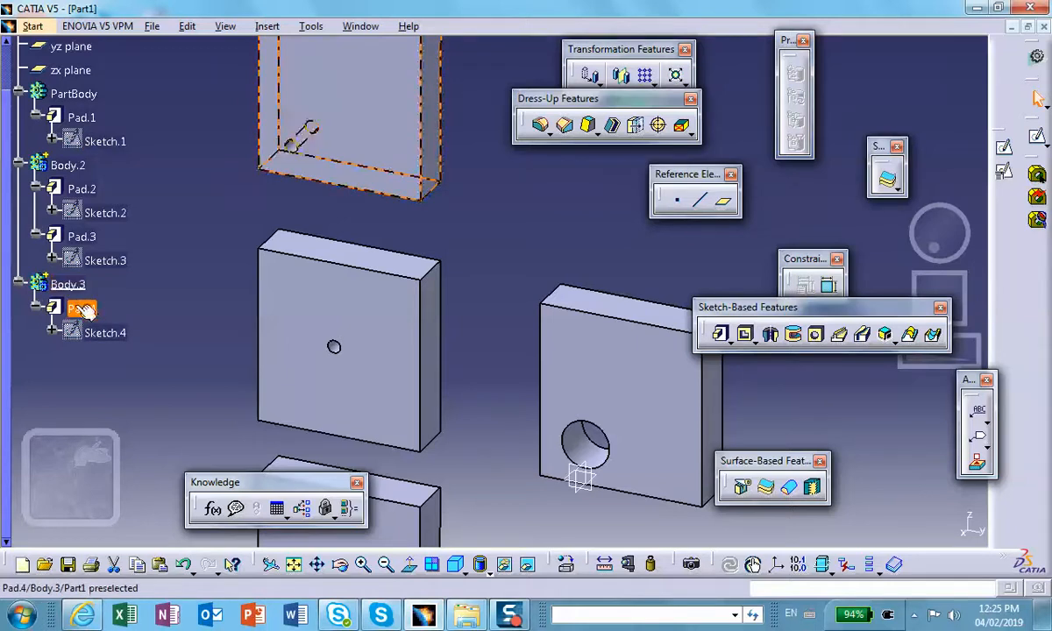
left_click(88, 309)
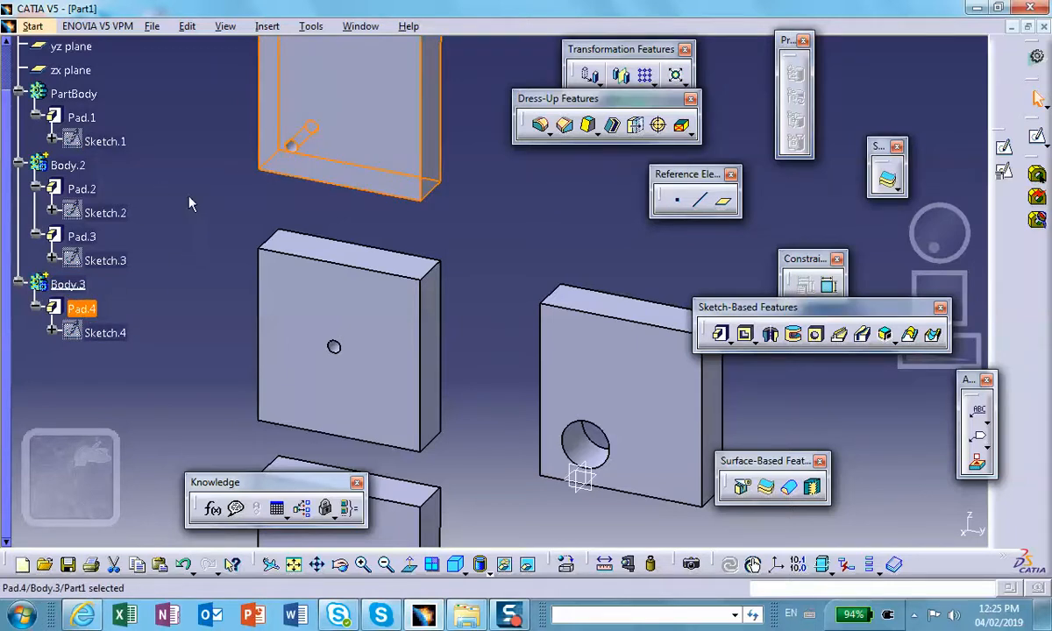
left_click(156, 231)
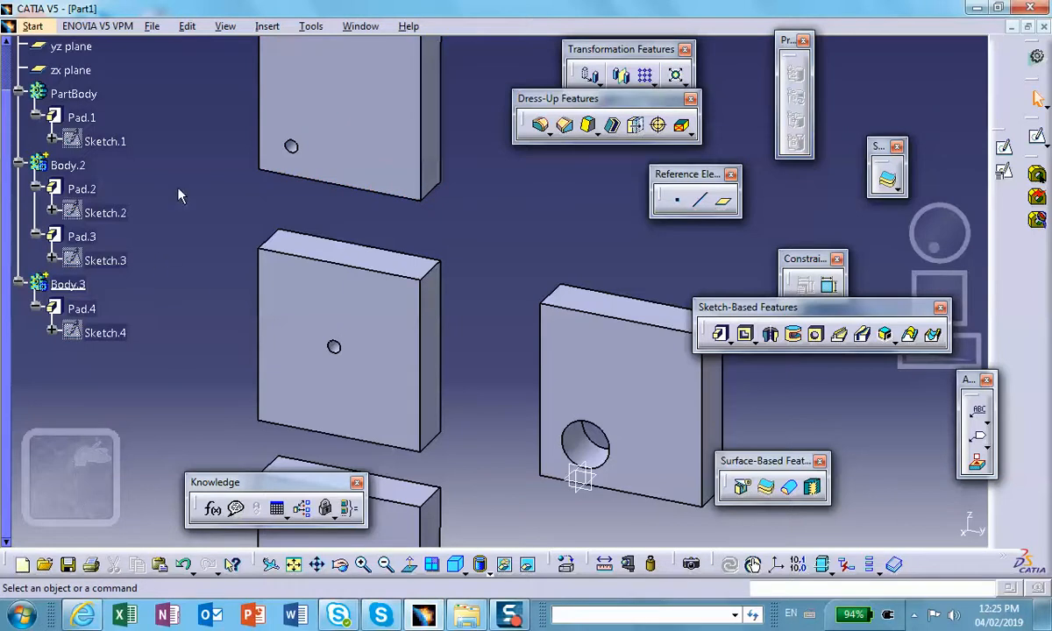
Paste the copied PartBody using Paste Special with the As Result With Link format, and expand the pasted body in the tree.
scroll(178, 195, "up", 3)
scroll(175, 119, "down", 2)
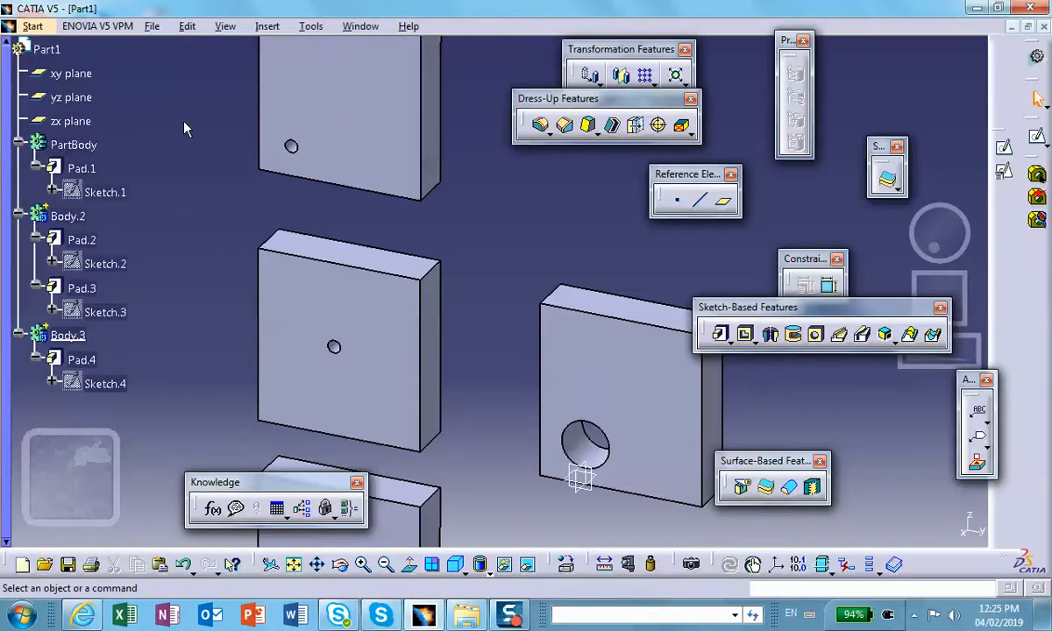
right_click(89, 145)
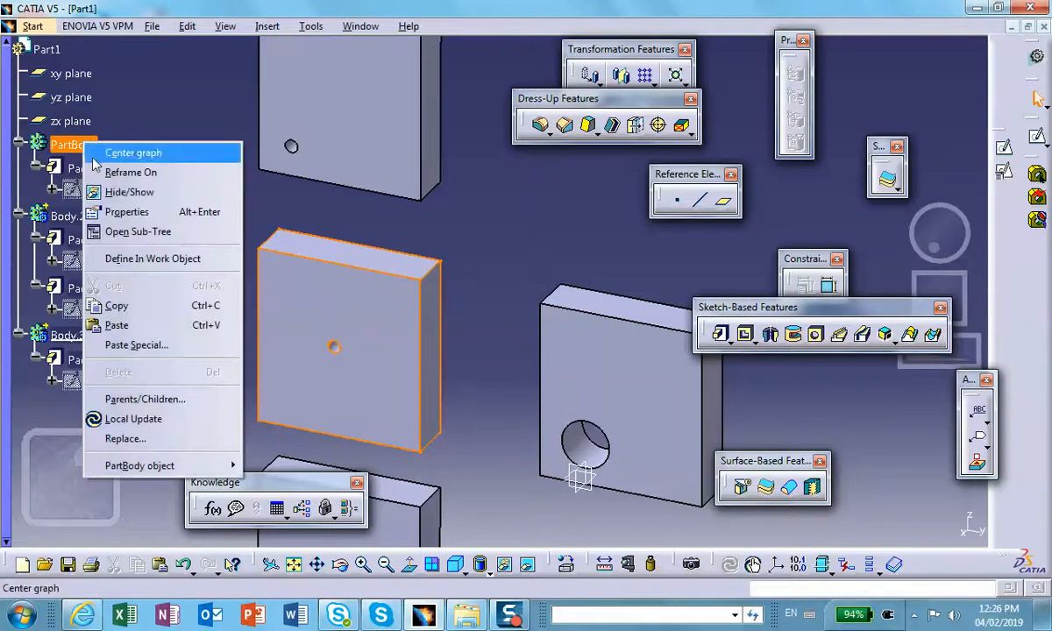
left_click(140, 345)
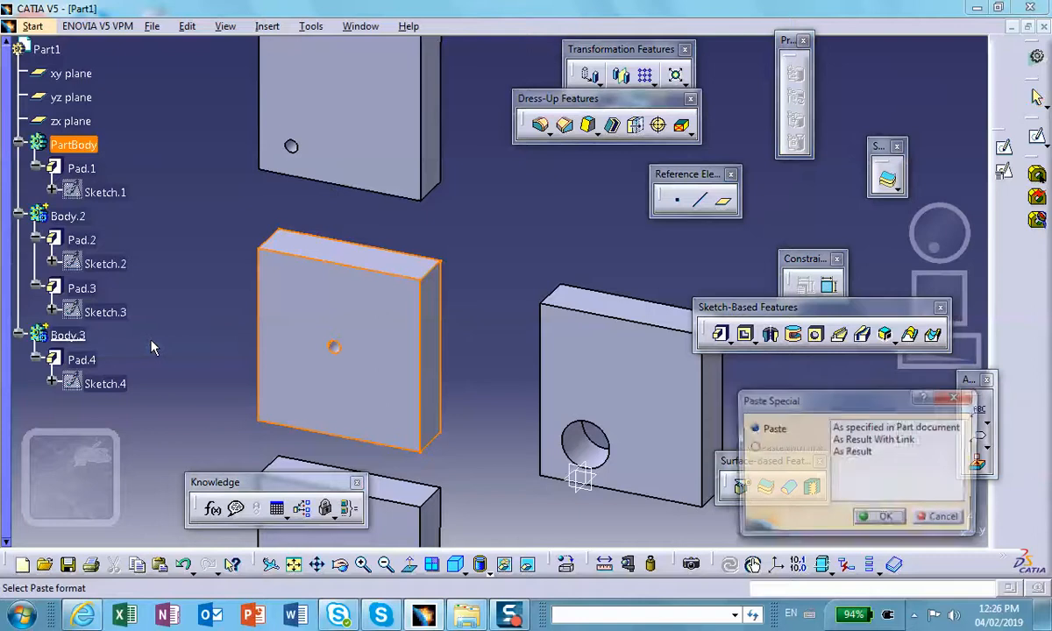
left_click(880, 441)
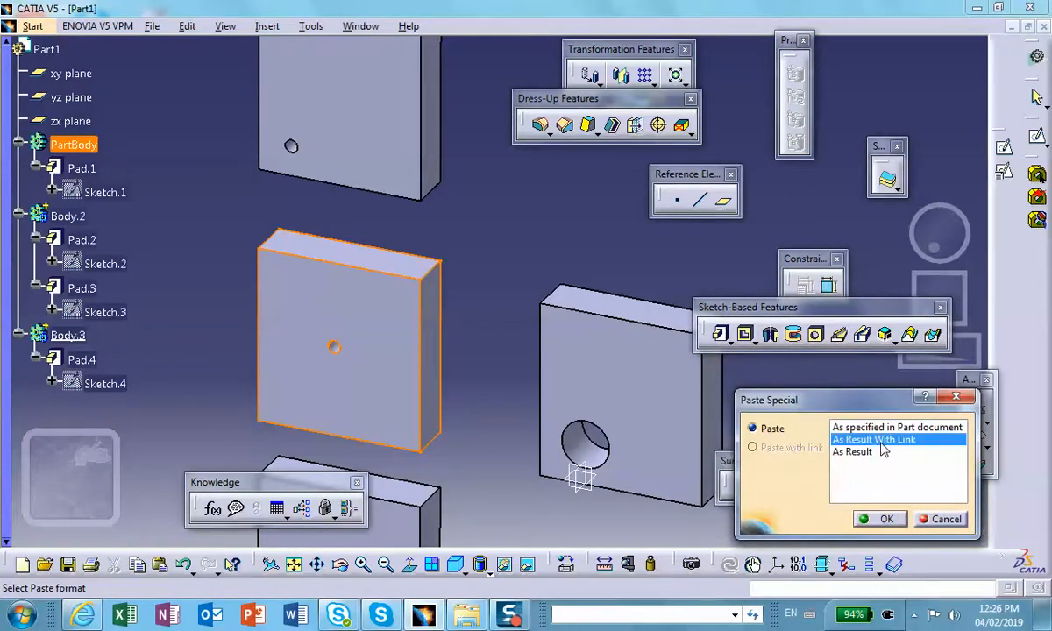
left_click(883, 520)
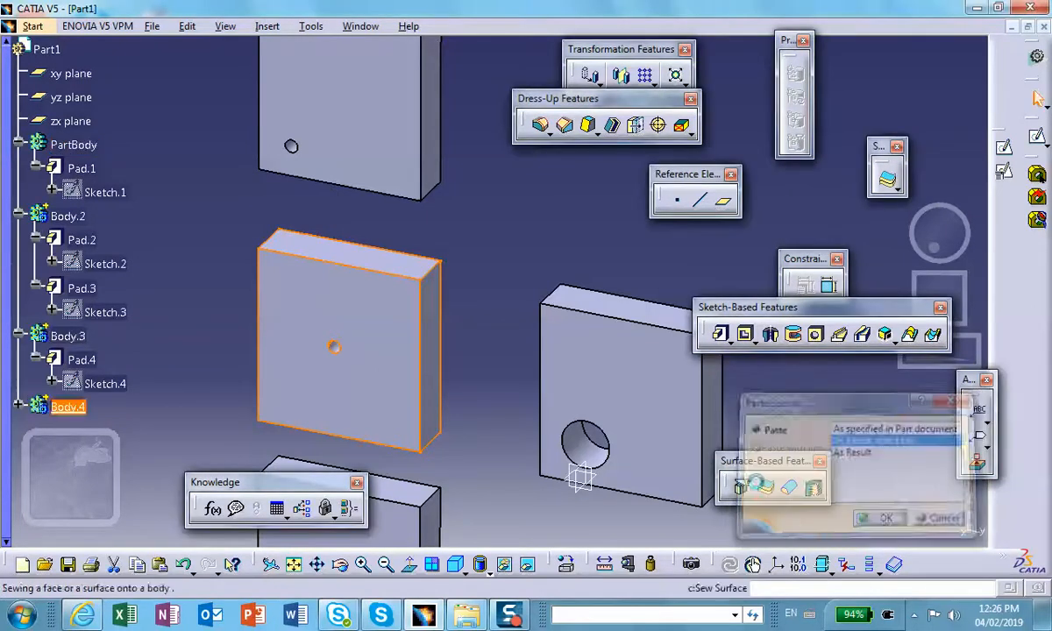
left_click(19, 303)
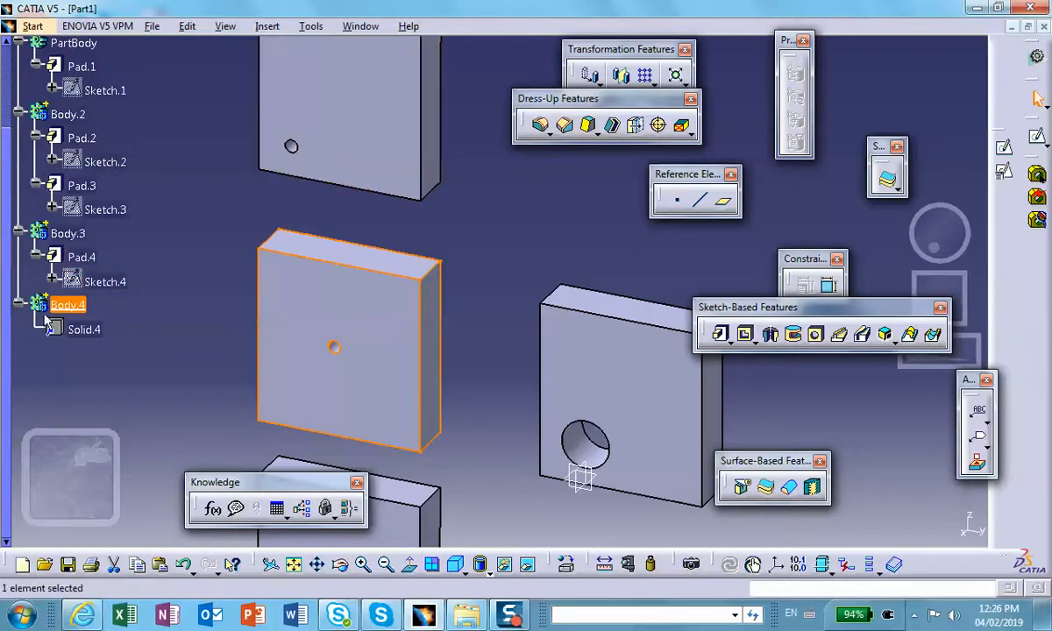
Move the Solid.4 plate sideways along the y direction with the compass, clear of the original plate.
middle_click_drag(298, 349, 505, 419)
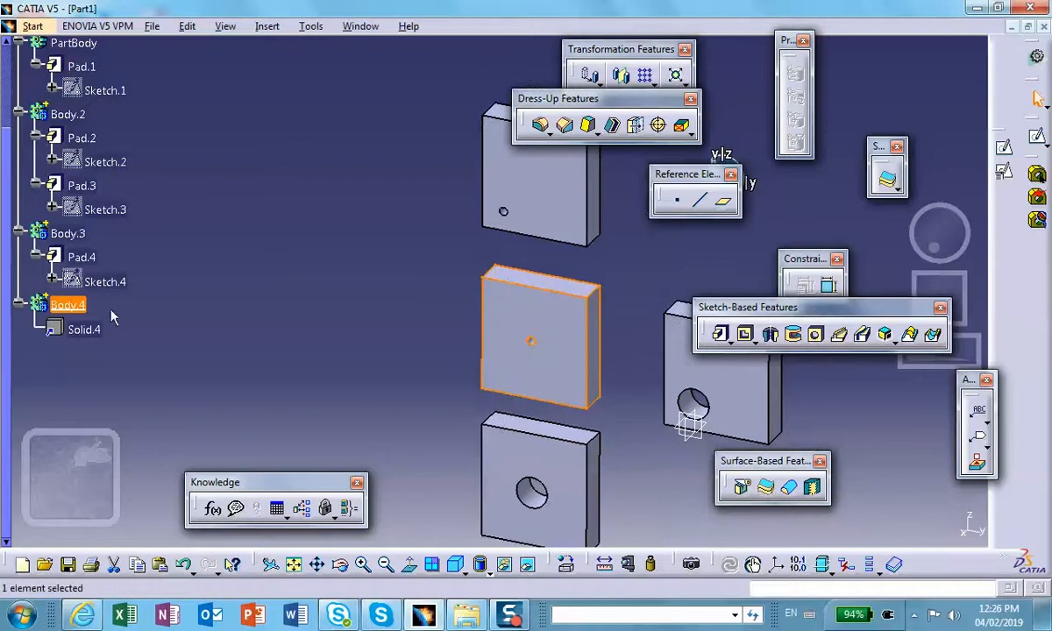
left_click(93, 330)
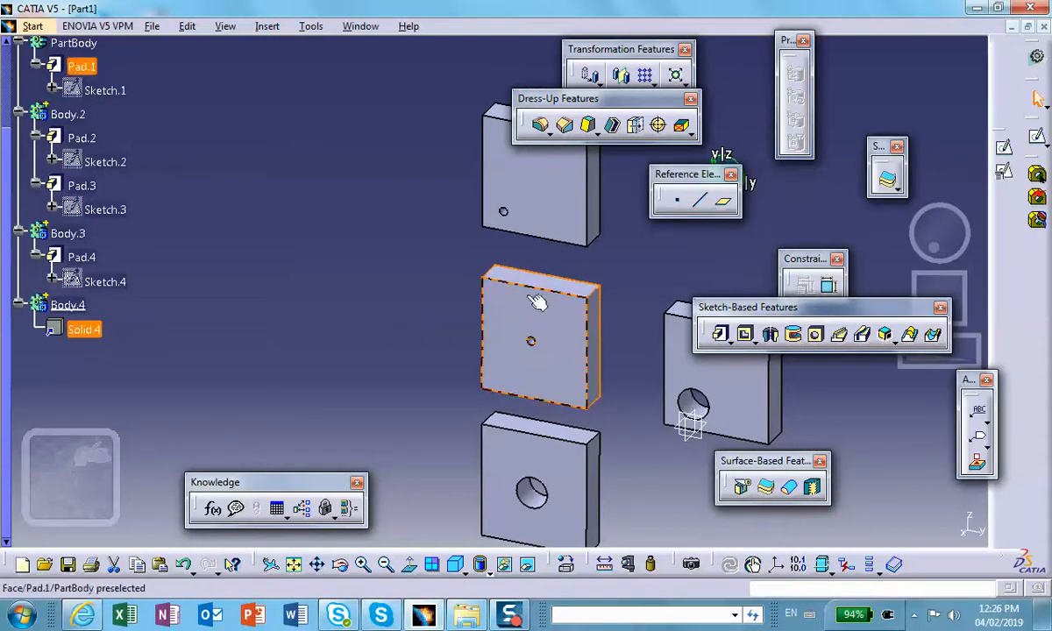
left_click_drag(688, 174, 706, 262)
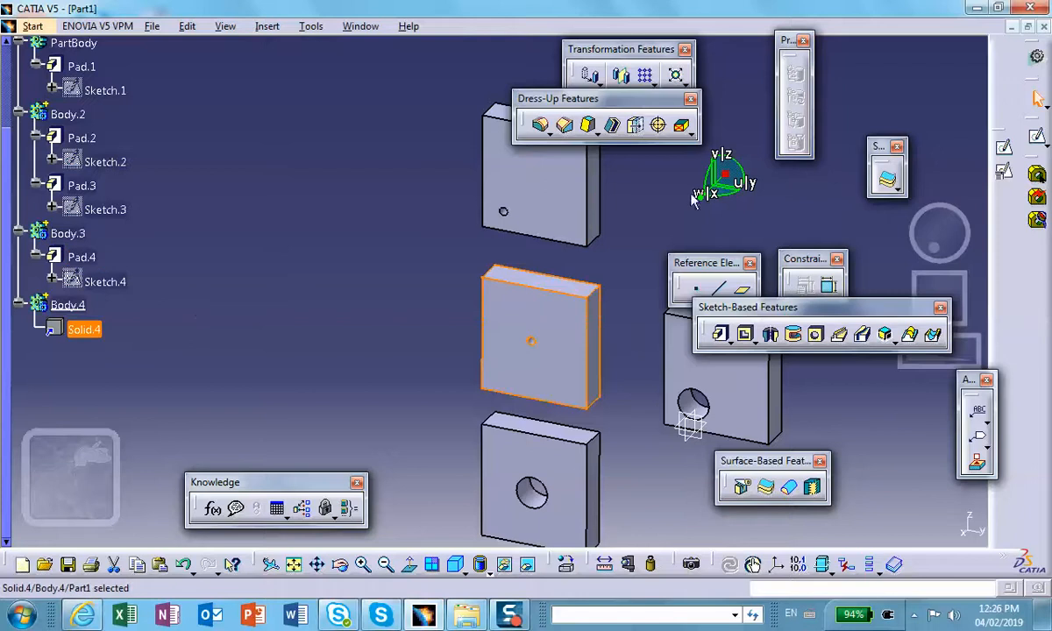
left_click_drag(728, 198, 523, 163)
left_click(342, 146)
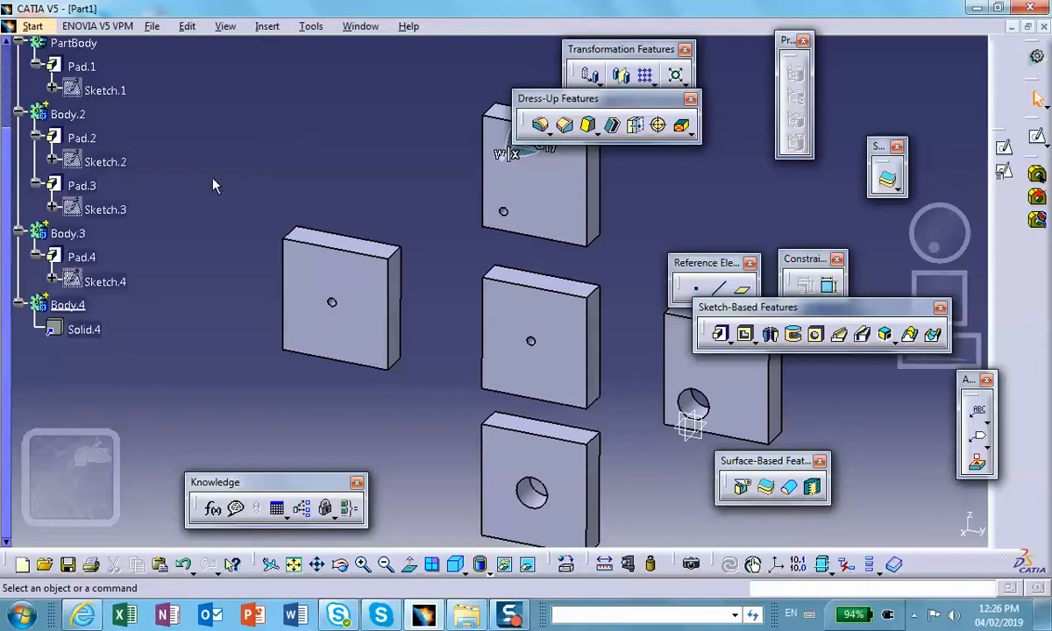
Edit Sketch.1 to enlarge its circle until it nearly fills the rectangle, exit the sketch, and compare the original with Solid.4.
scroll(219, 162, "up", 2)
double_click(107, 140)
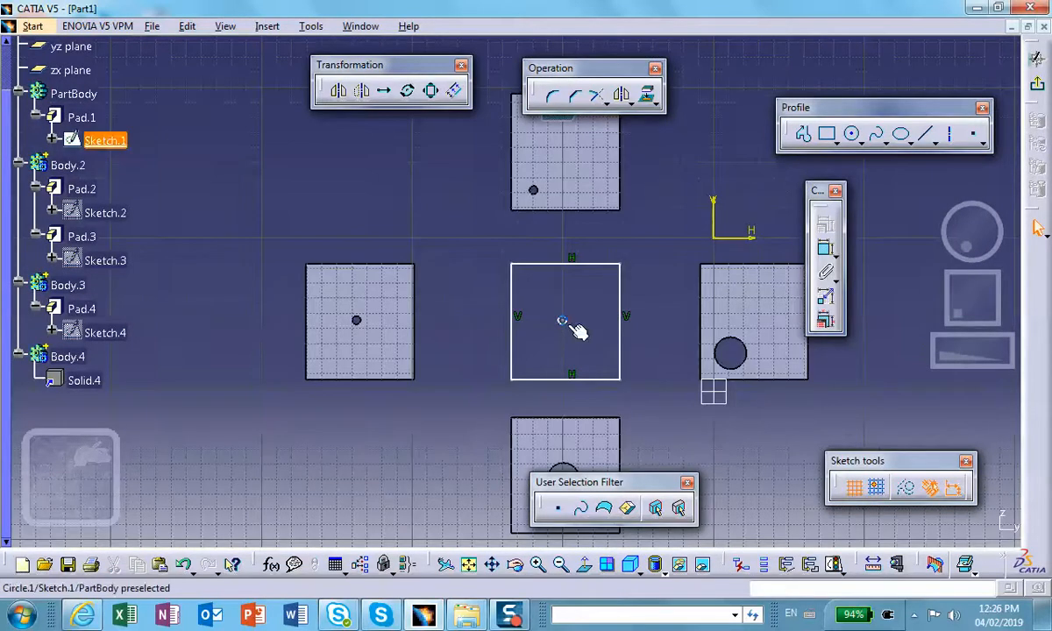
mouse_move(567, 323)
left_mouse_down()
mouse_move(591, 345)
mouse_move(568, 329)
left_mouse_up()
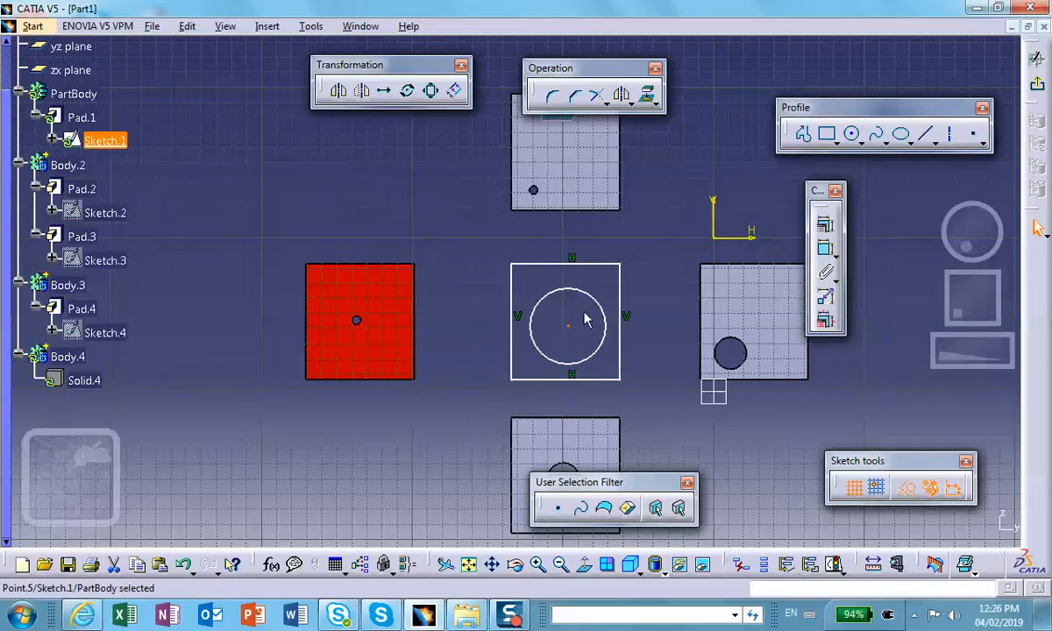
left_click(1038, 226)
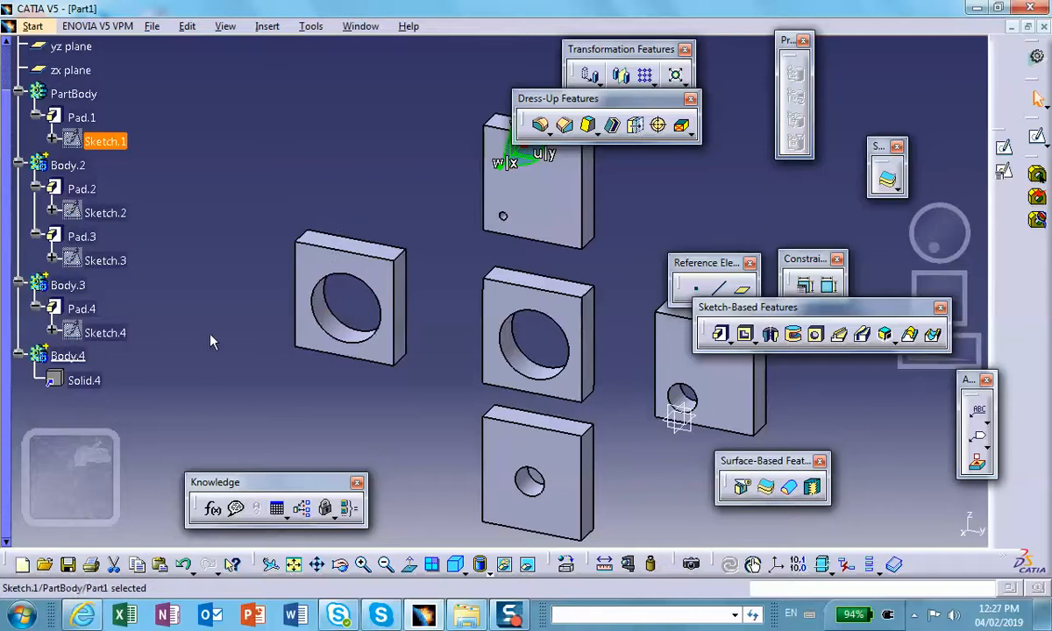
left_click(194, 296)
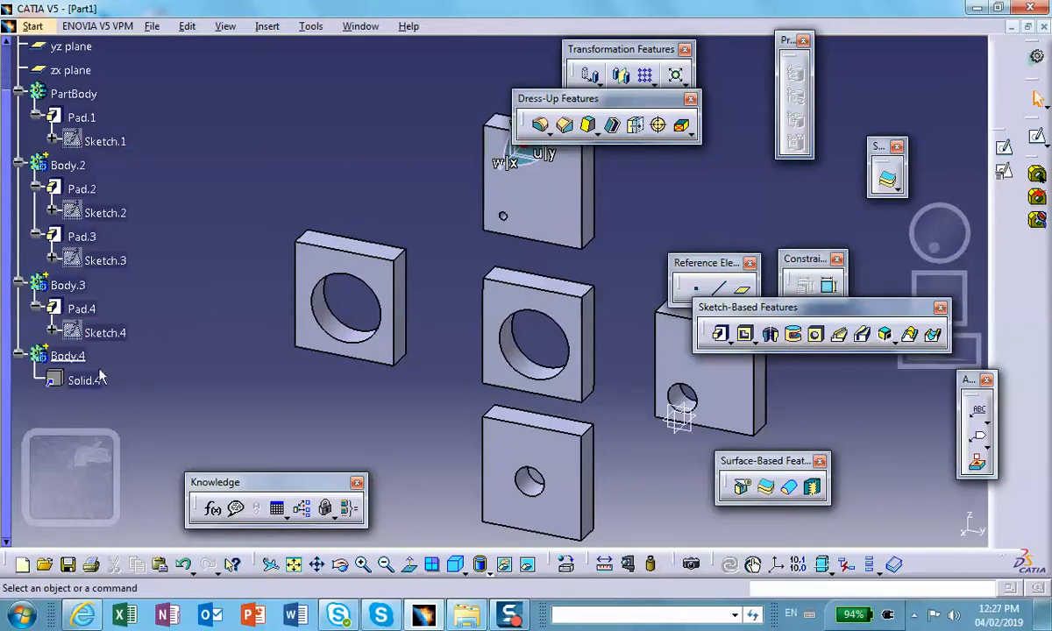
Copy only Pad.1 and check which Paste Special formats are offered on the PartBody, without pasting.
middle_click_drag(225, 249, 153, 250)
scroll(136, 306, "up", 2)
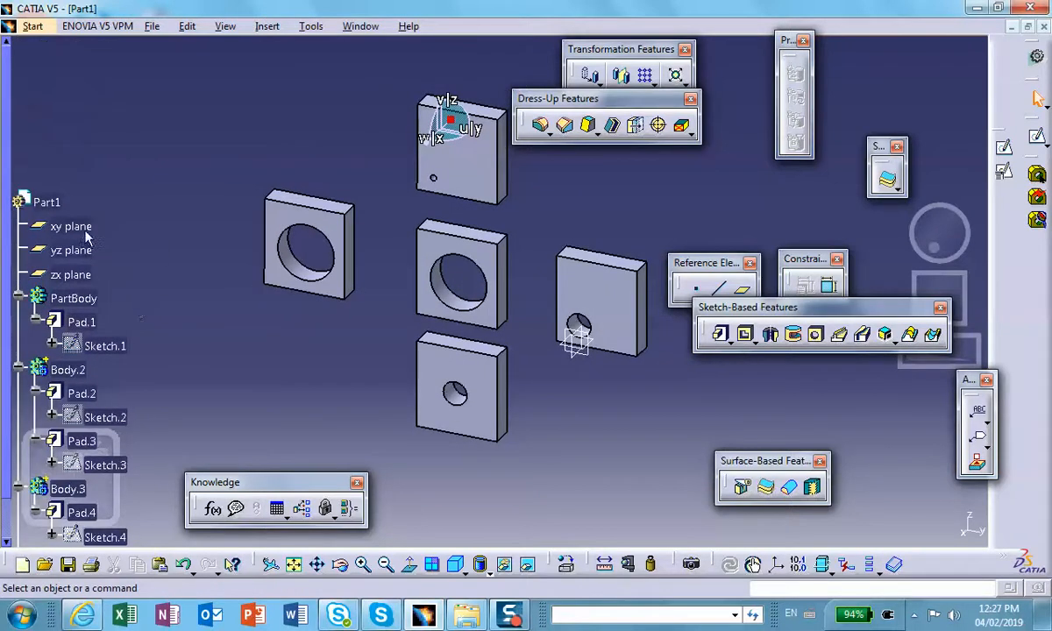
scroll(130, 198, "down", 1)
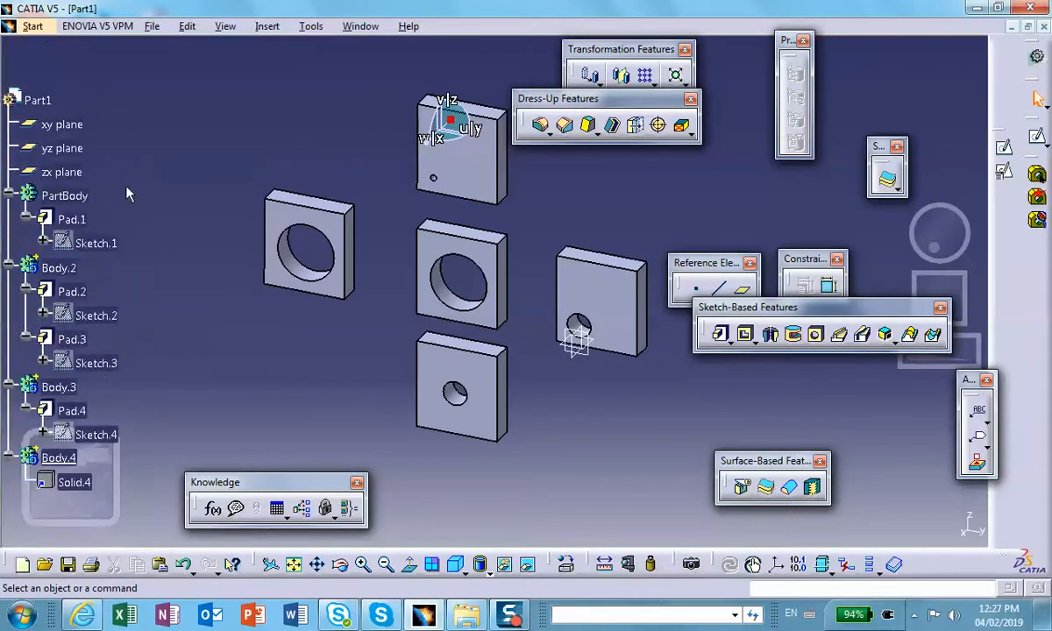
right_click(74, 220)
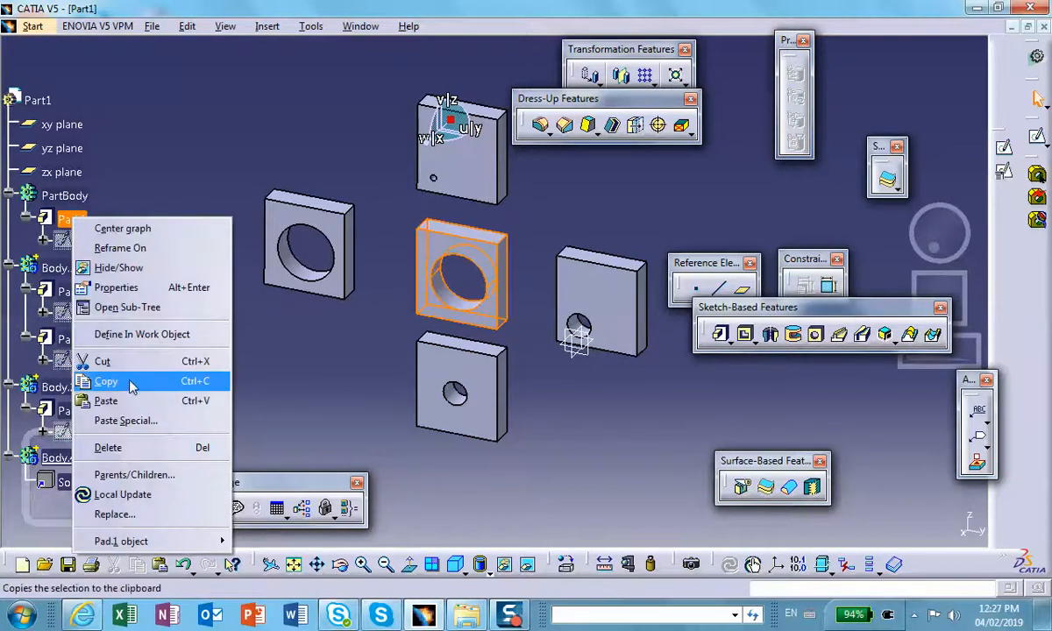
left_click(132, 383)
left_click(168, 171)
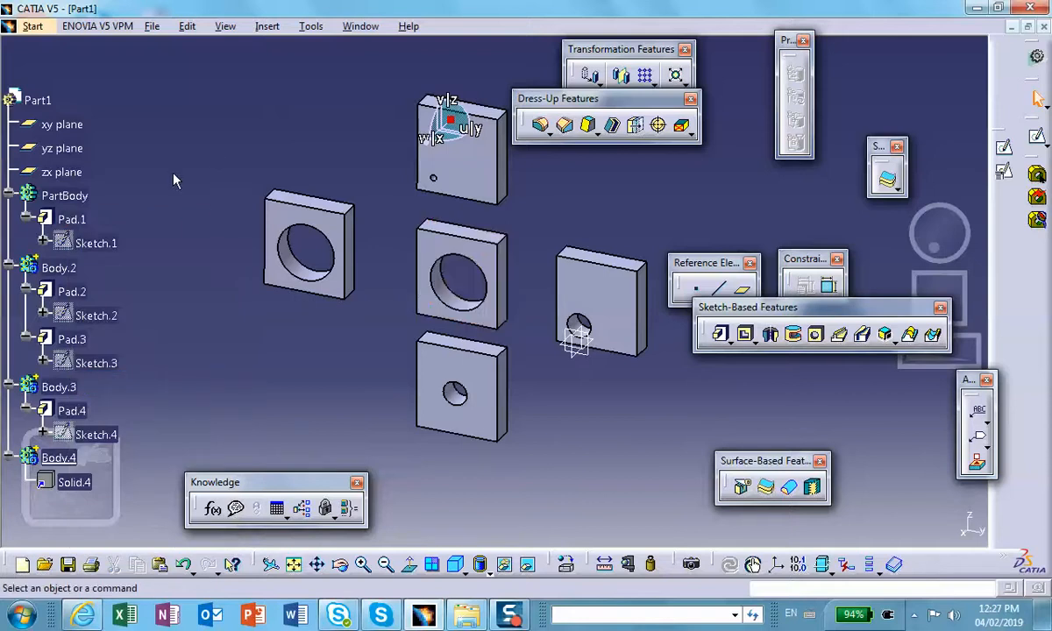
right_click(73, 204)
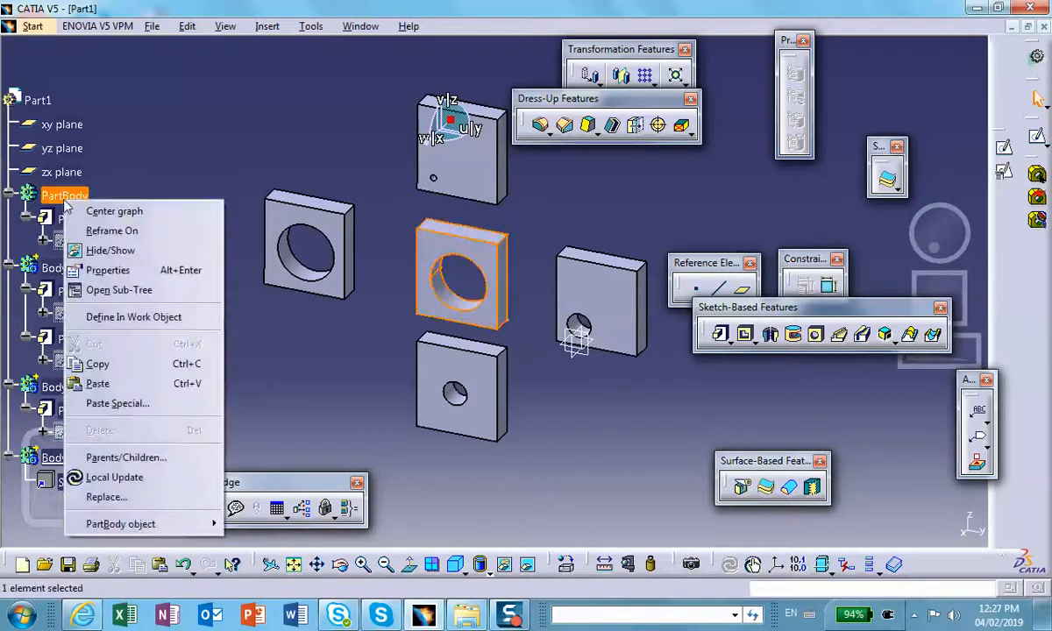
left_click(114, 403)
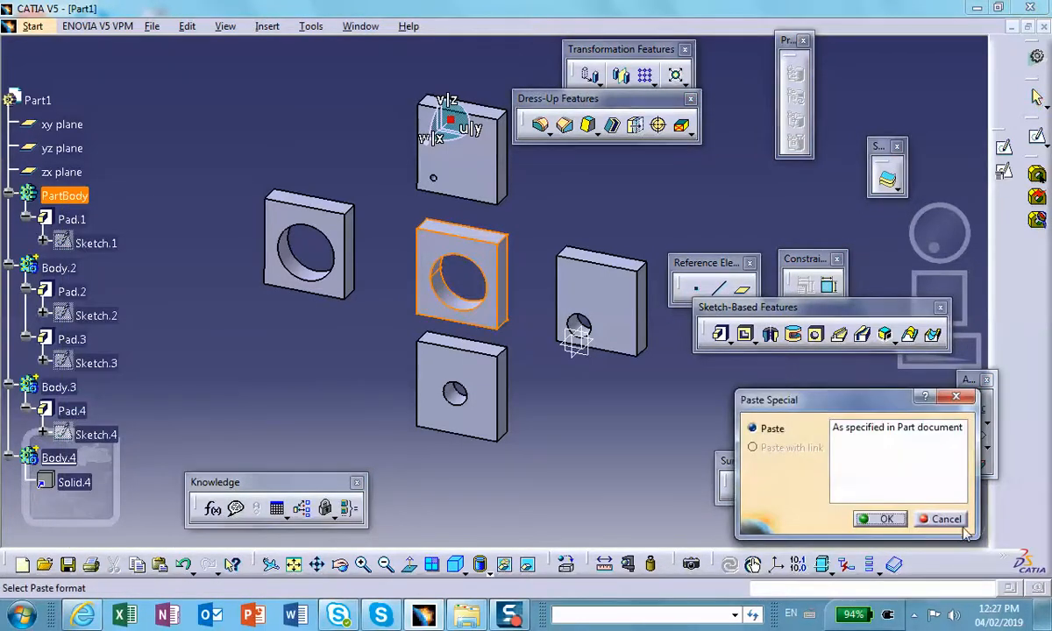
left_click(960, 523)
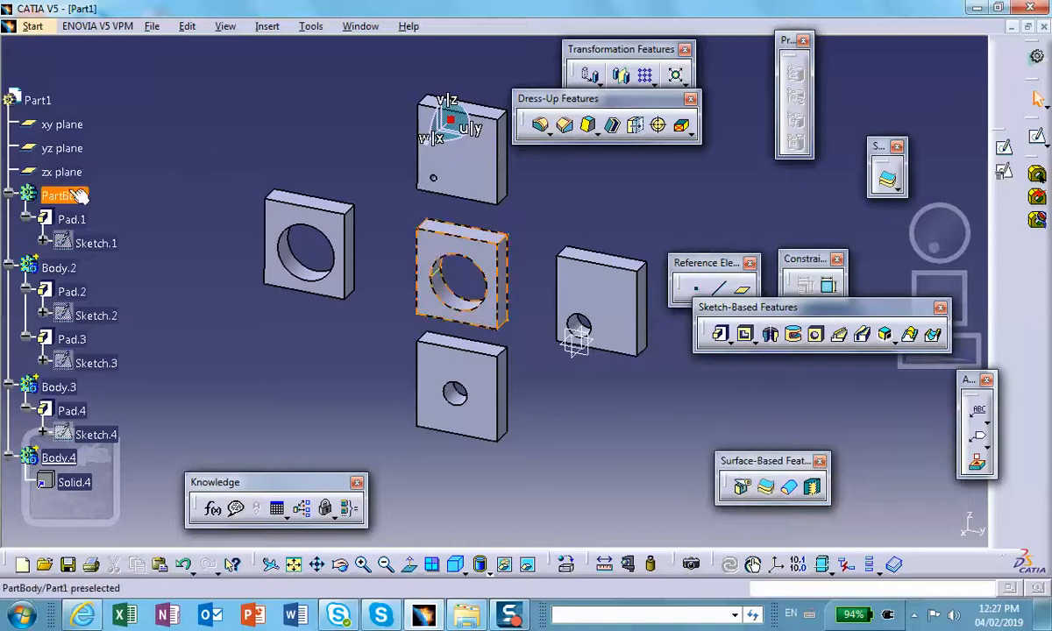
Define the PartBody as the in-work object and recheck its Paste Special formats, without pasting.
scroll(88, 184, "down", 3)
scroll(98, 144, "up", 2)
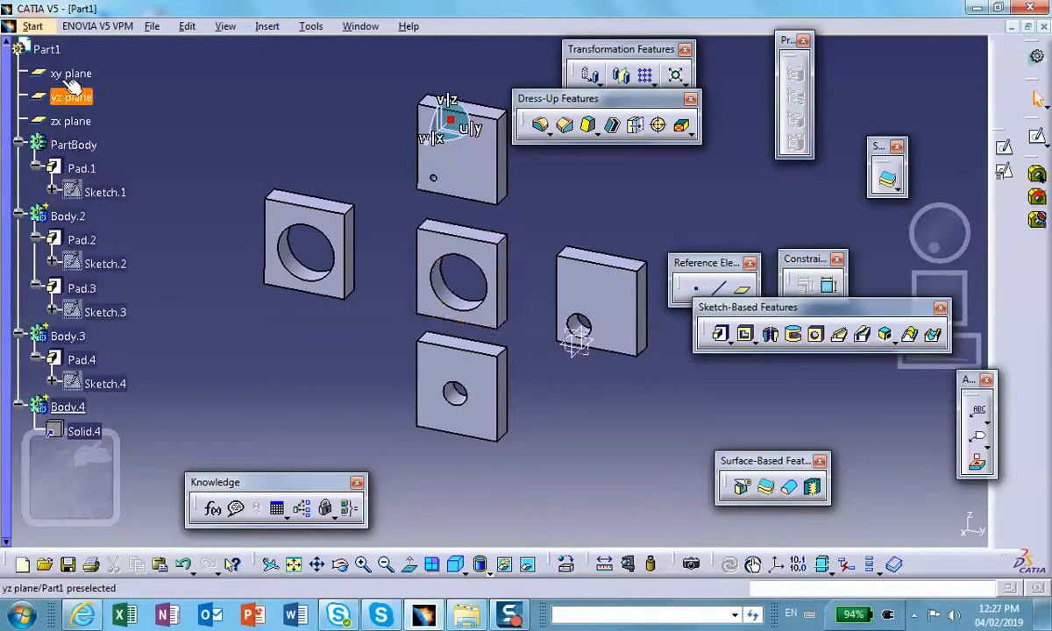
right_click(84, 145)
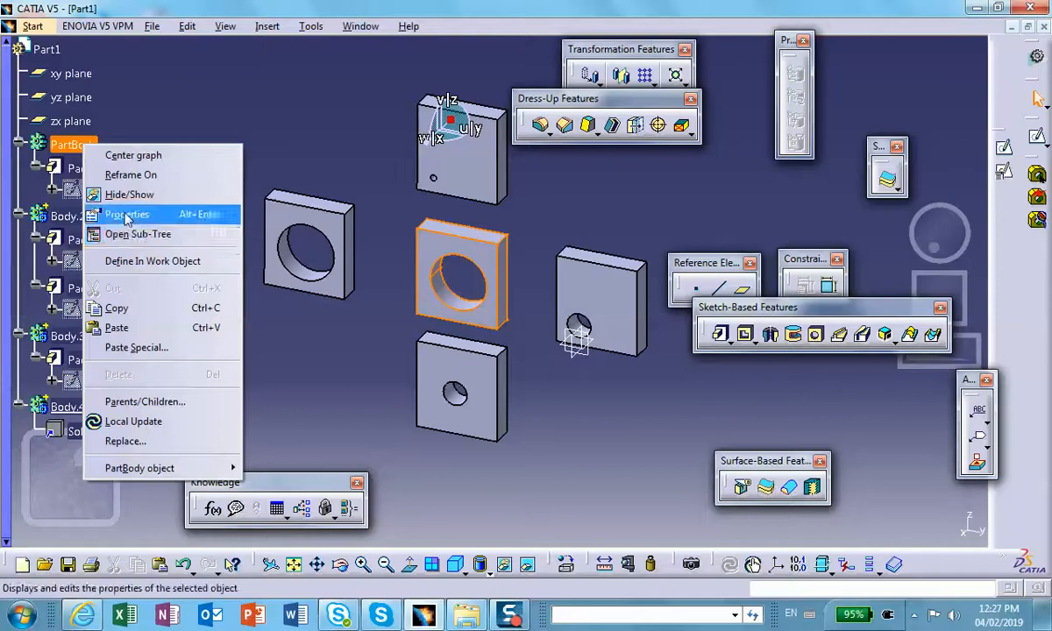
left_click(140, 261)
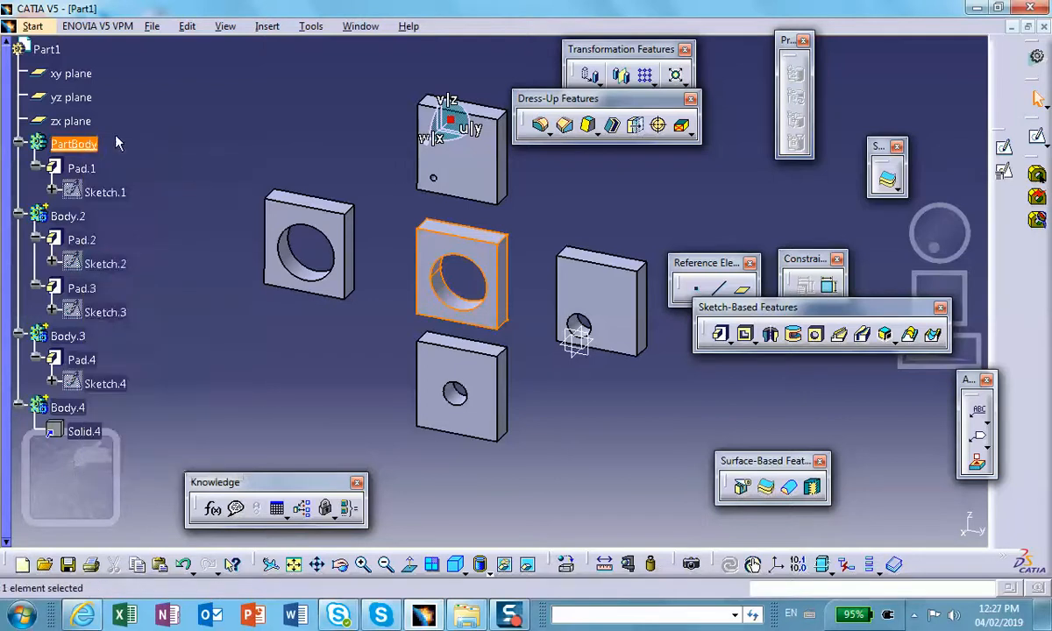
right_click(85, 147)
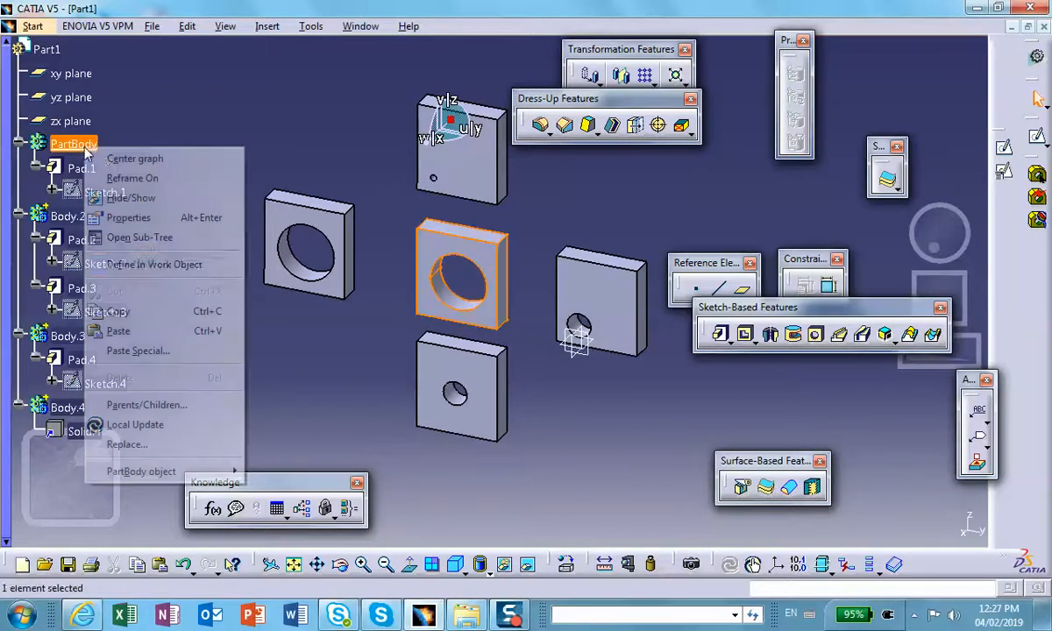
left_click(129, 351)
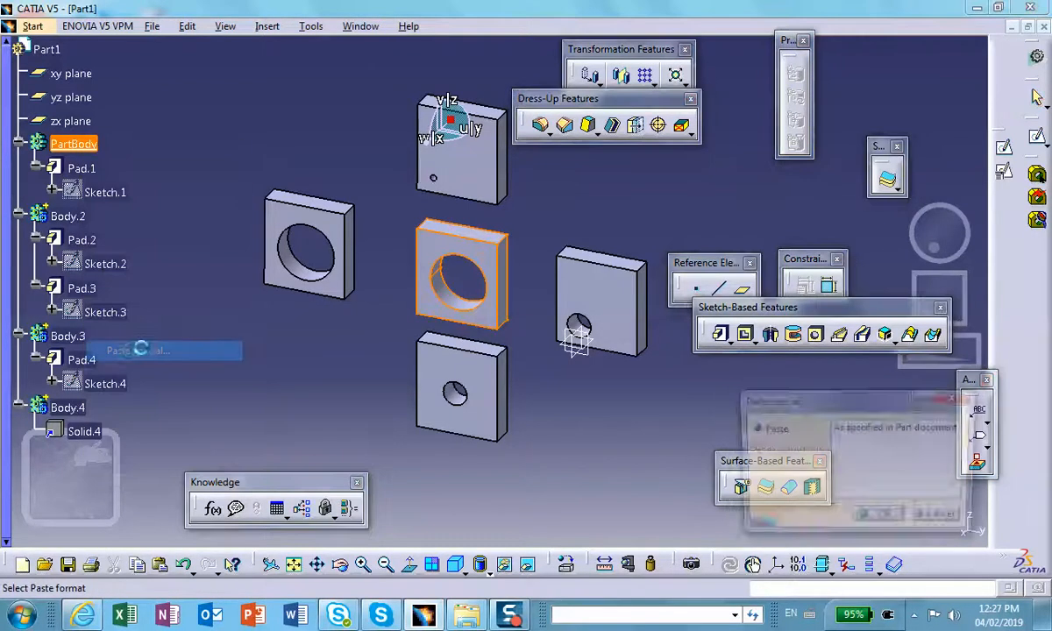
left_click(960, 521)
left_click(177, 140)
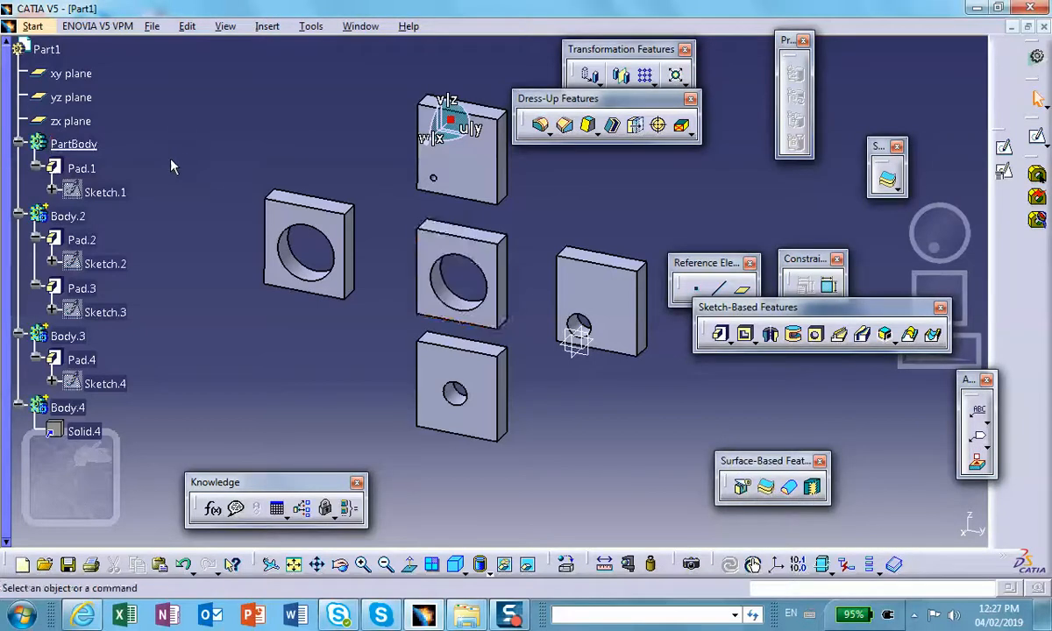
Copy Pad.1 again and review the Paste Special formats on the in-work PartBody, closing the dialog without pasting.
right_click(79, 172)
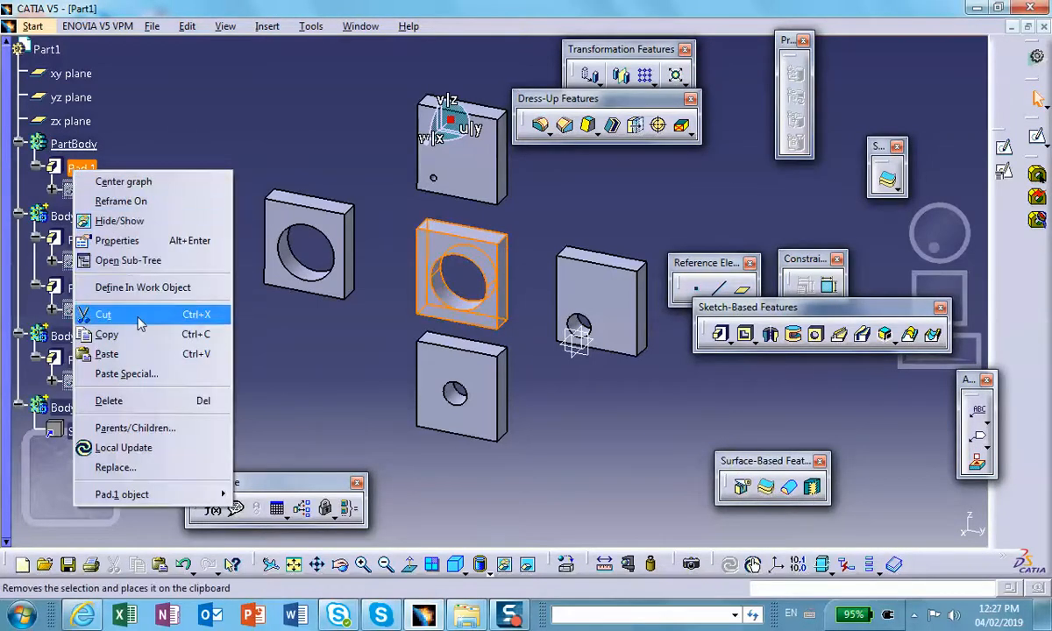
left_click(107, 334)
left_click(195, 149)
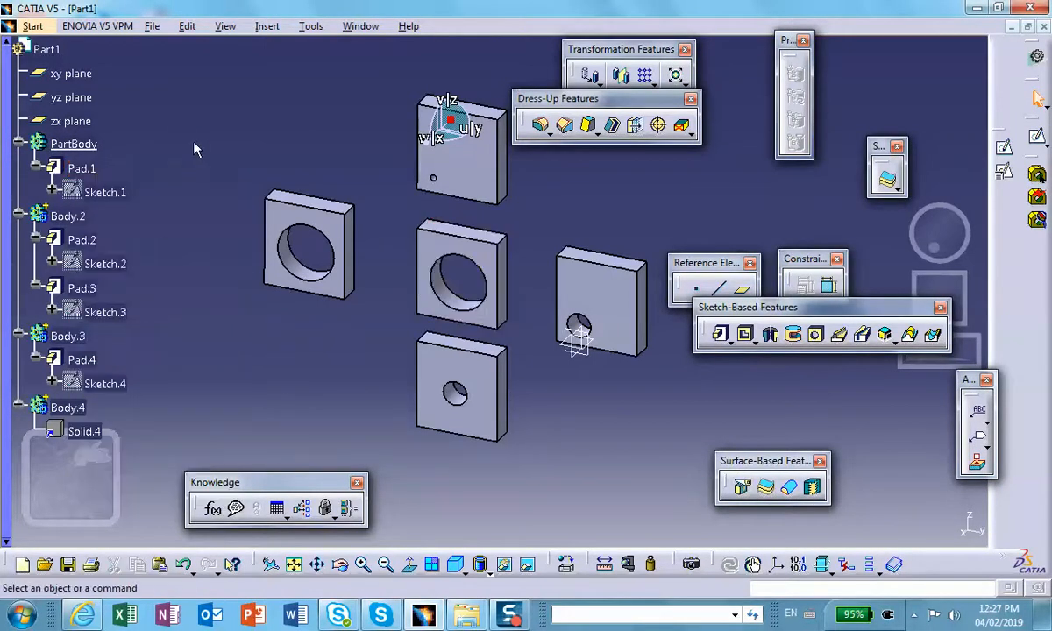
scroll(195, 149, "down", 1)
right_click(74, 94)
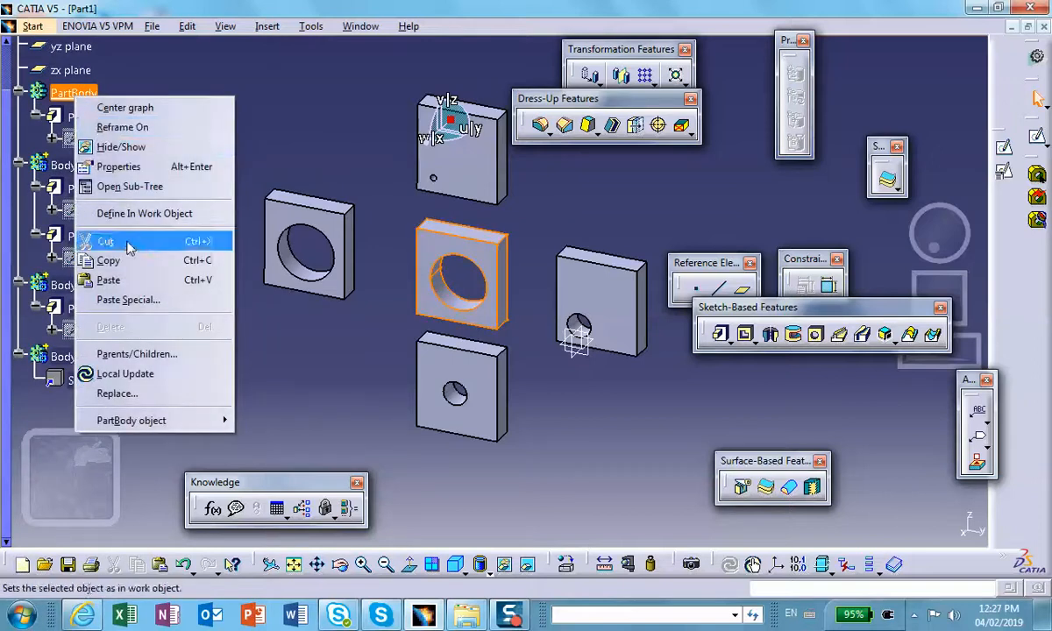
left_click(125, 299)
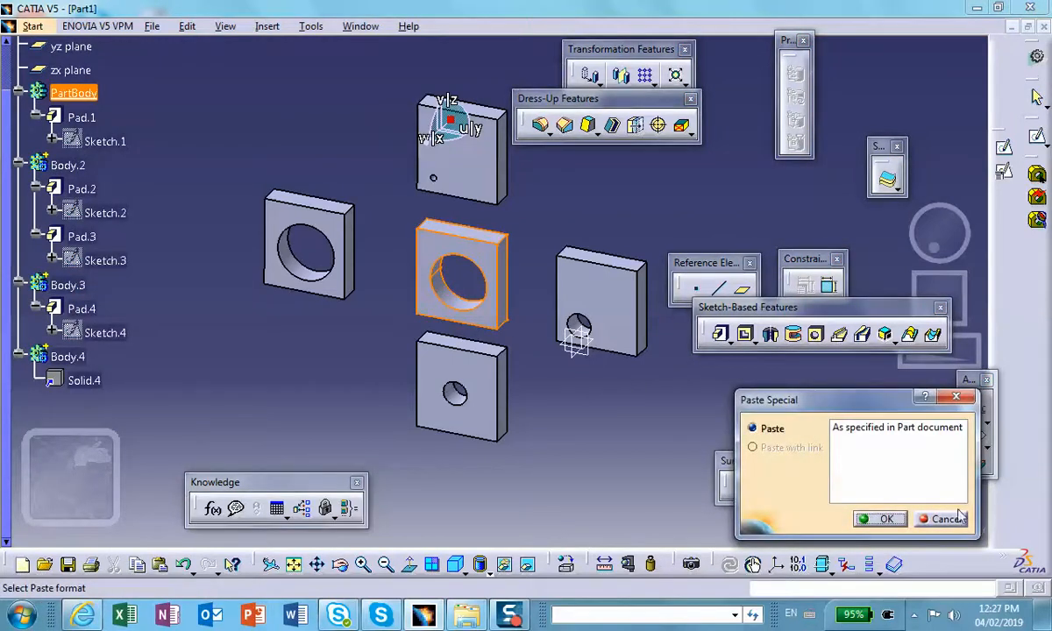
left_click(879, 519)
left_click(221, 149)
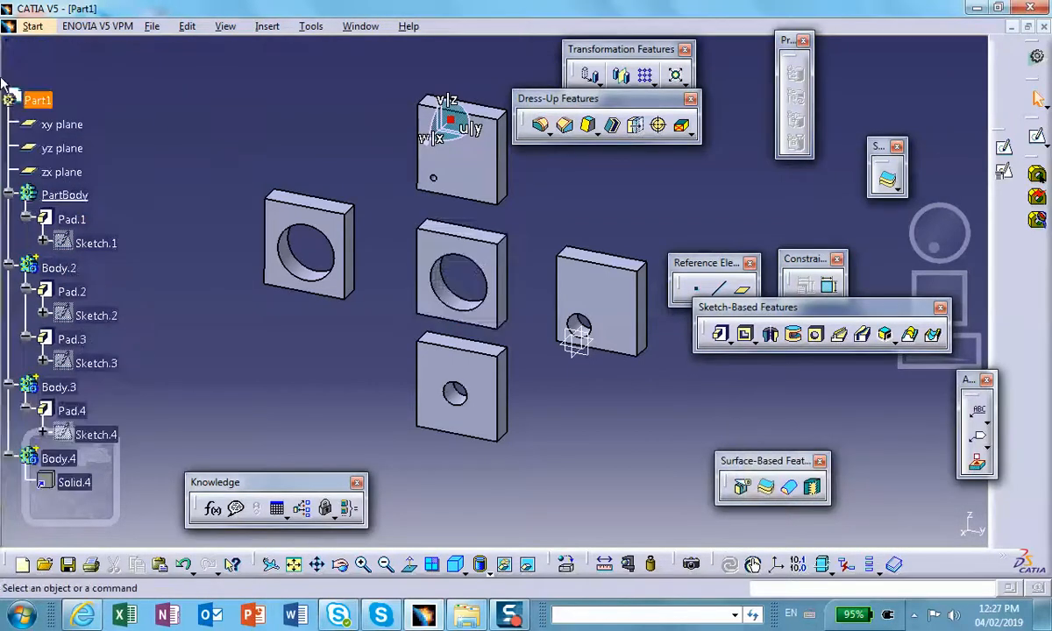
Check the Paste Special formats offered for the copied pad on the top-level Part1, and cancel the paste.
right_click(40, 99)
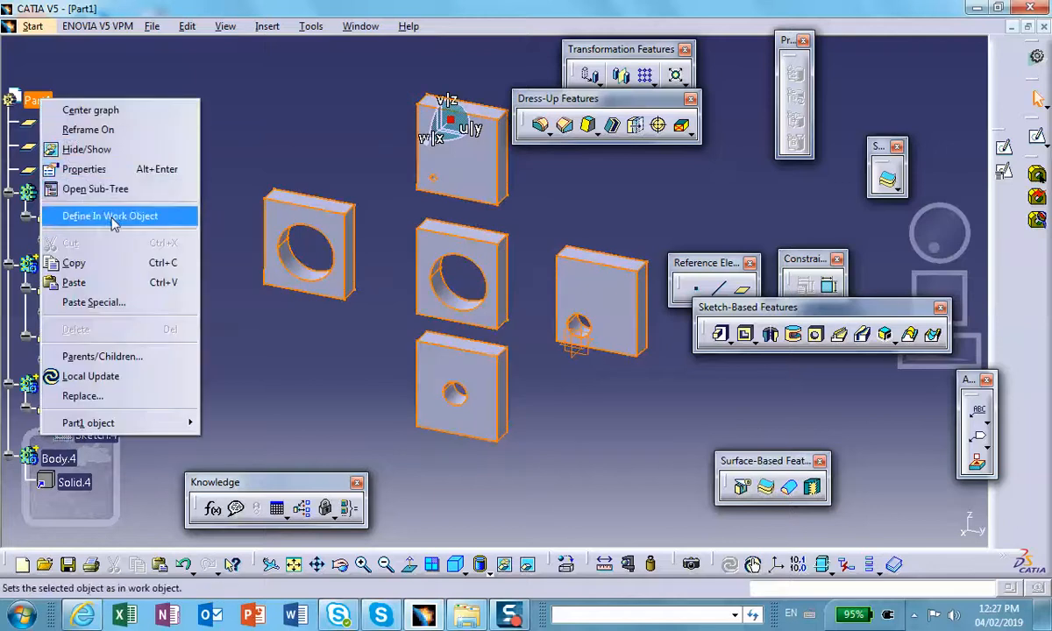
left_click(128, 302)
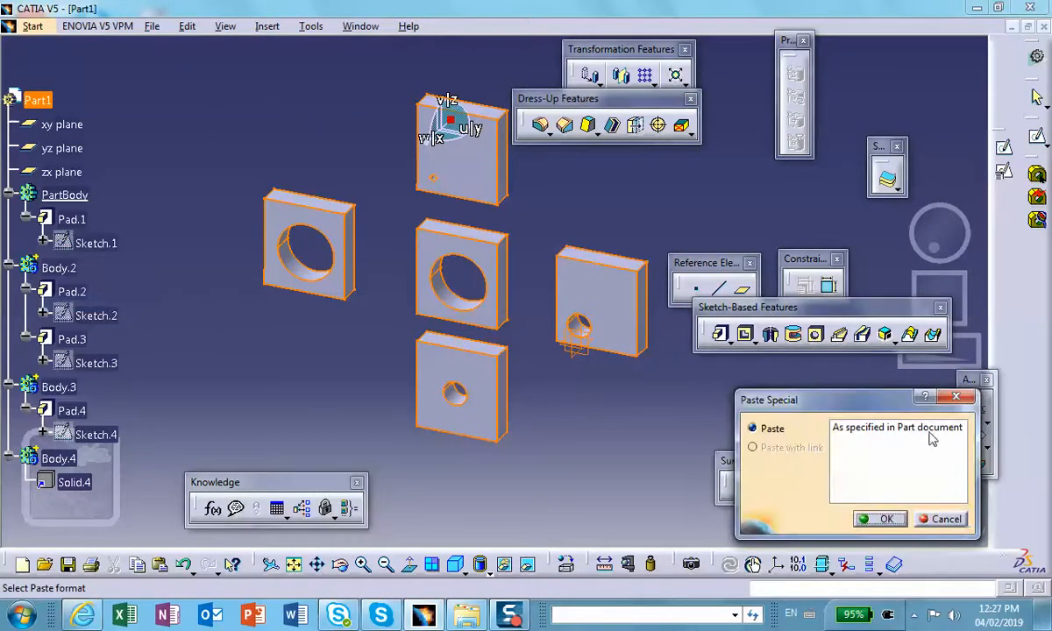
left_click(957, 525)
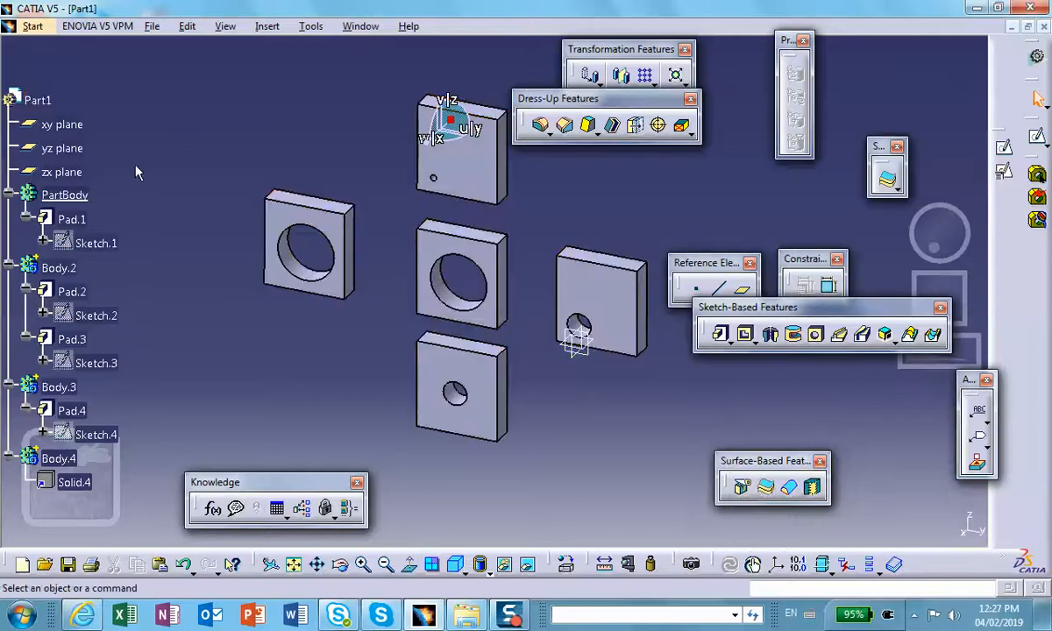
Copy the whole PartBody and paste it back onto the PartBody with Paste Special, using the As Result format.
scroll(134, 163, "down", 1)
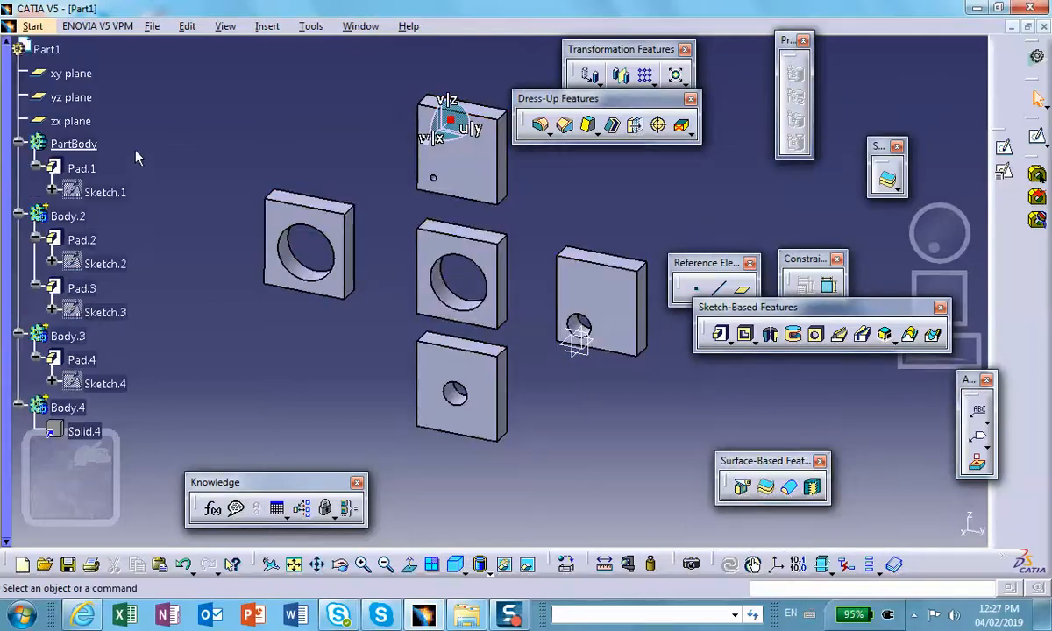
left_click(79, 146)
right_click(80, 147)
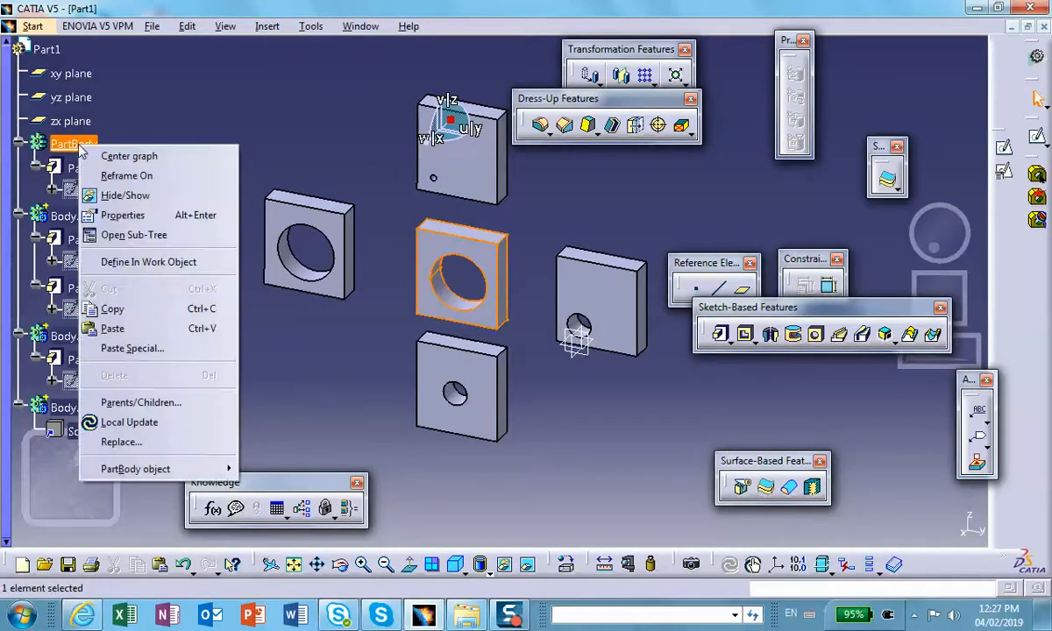
left_click(137, 311)
left_click(193, 122)
right_click(78, 144)
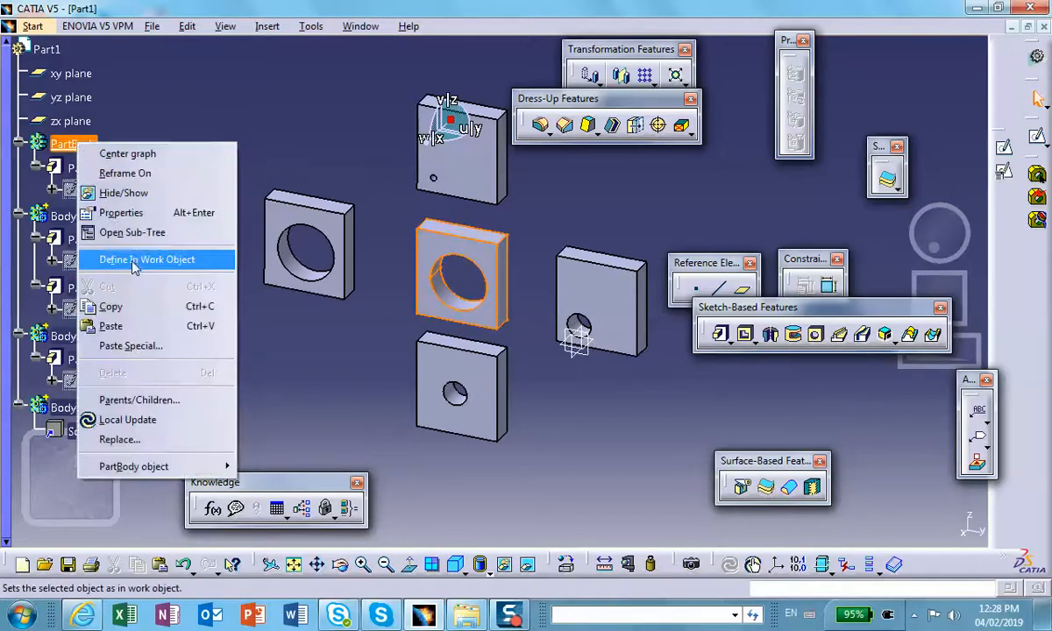
left_click(140, 345)
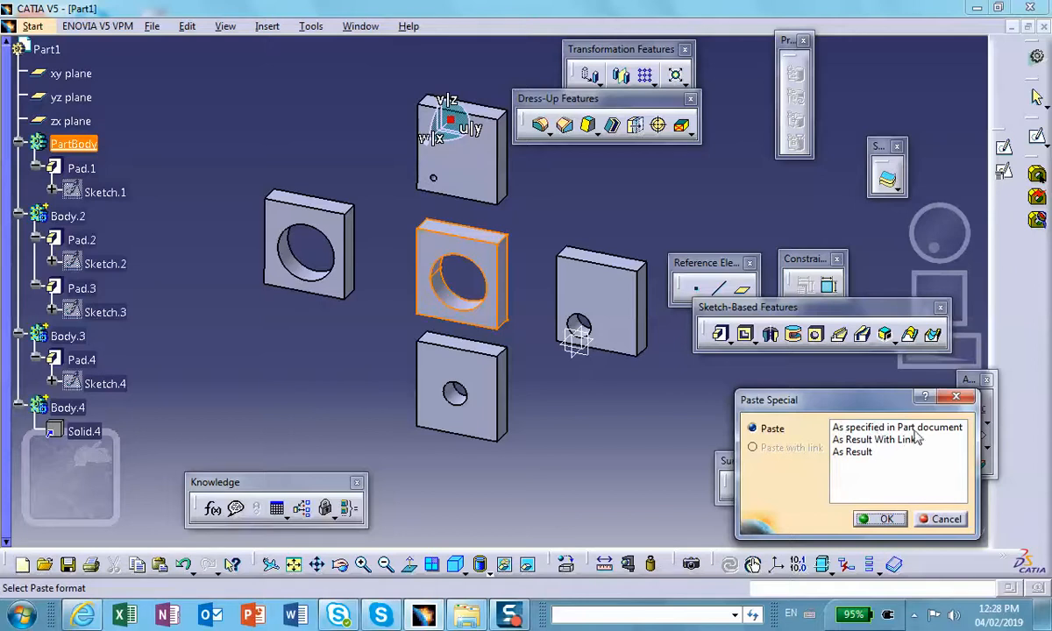
left_click(851, 453)
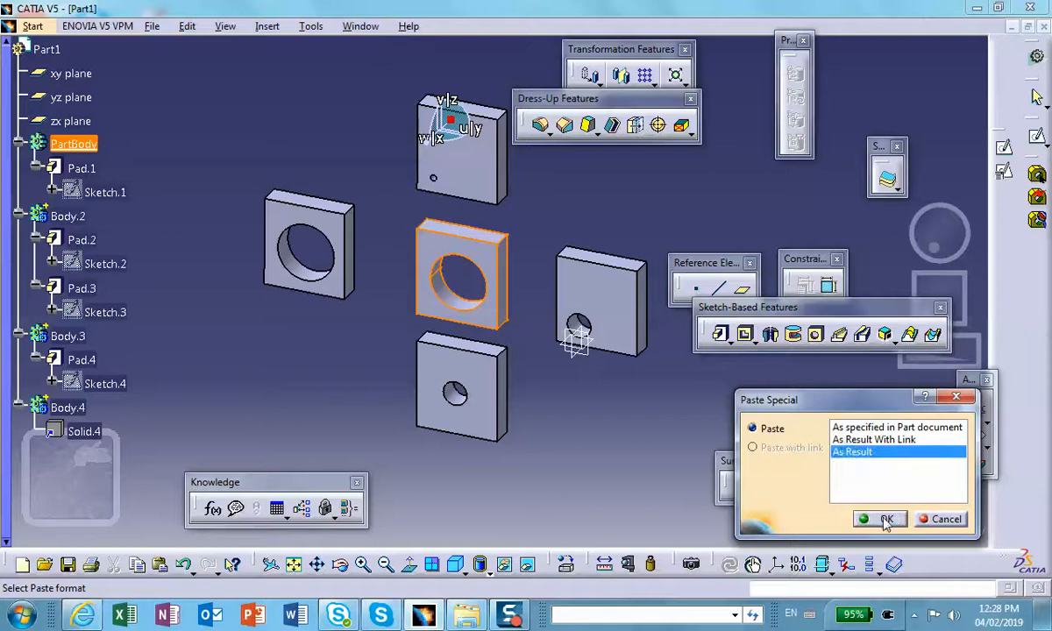
key("Return")
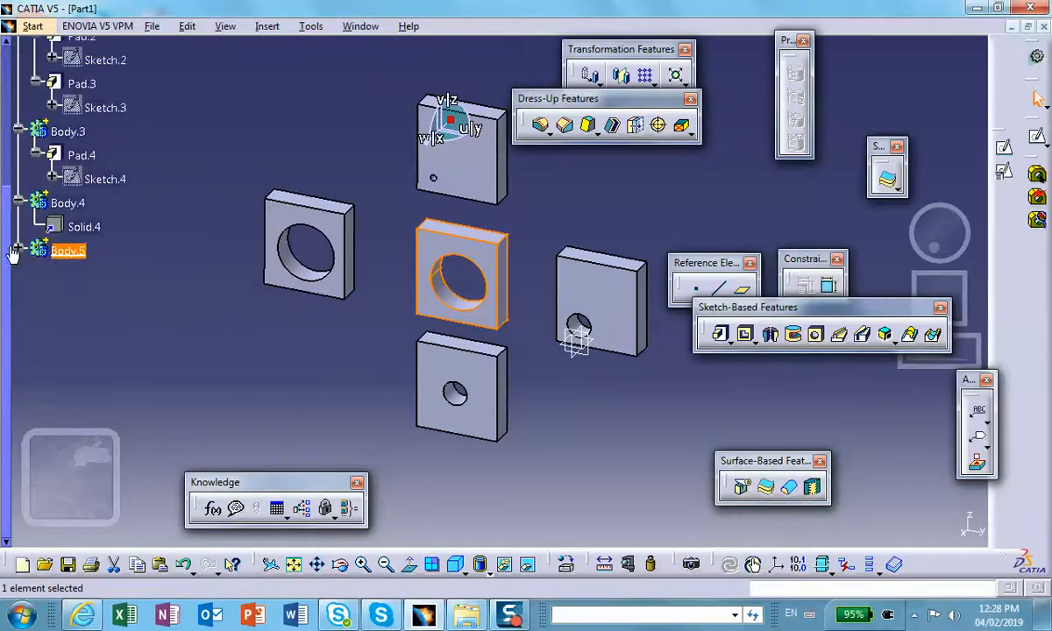
Expand the pasted Body.5 and move its Solid.5 with the compass to the free space beside the linked copy, Solid.4.
left_click(19, 250)
left_click(150, 327)
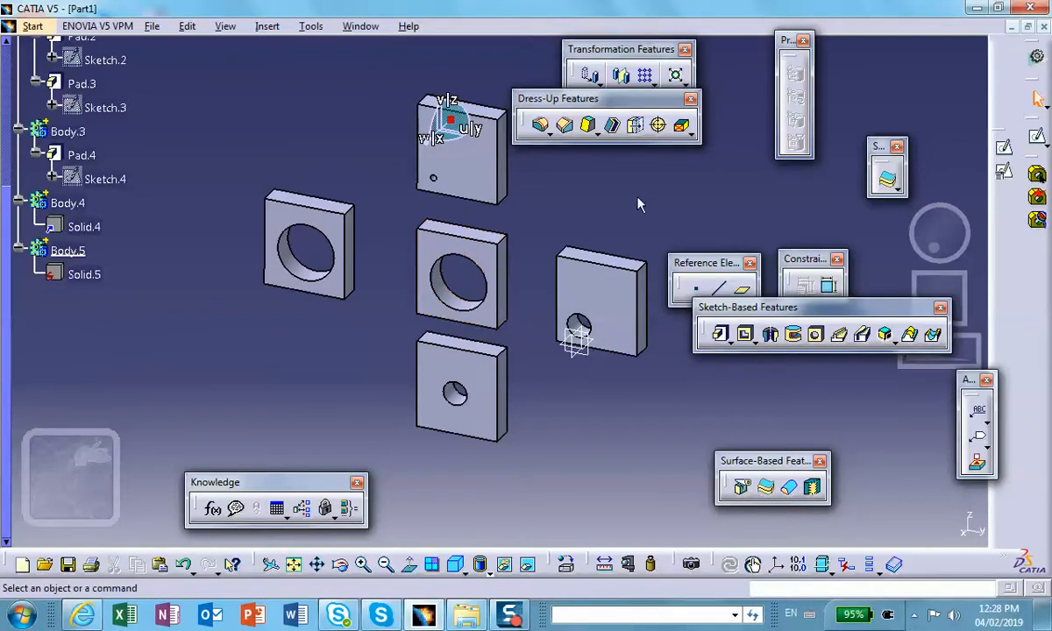
left_click(91, 276)
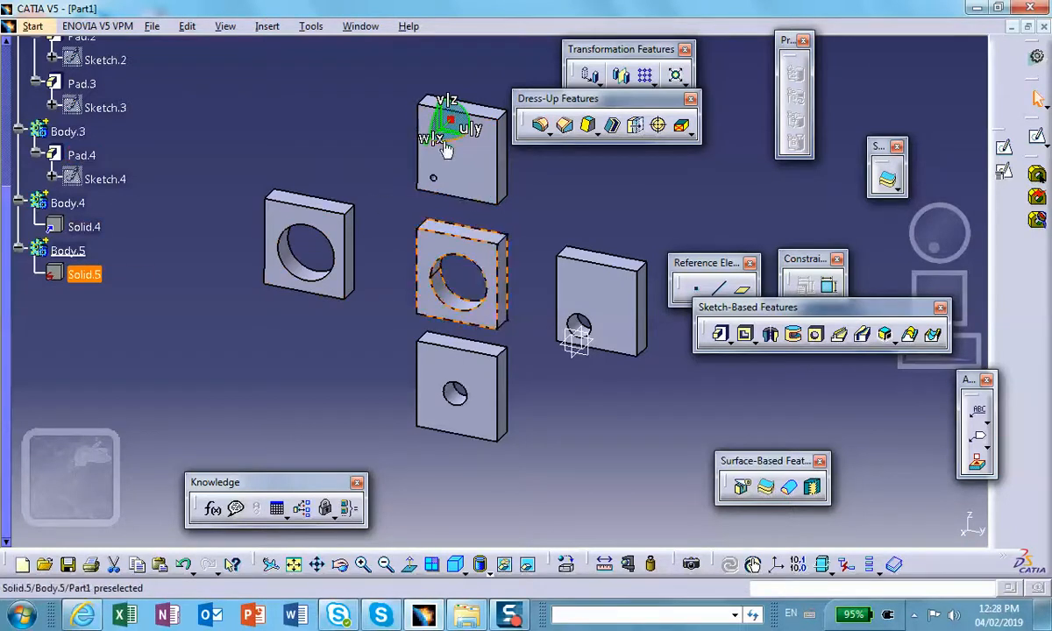
left_click_drag(450, 134, 154, 79)
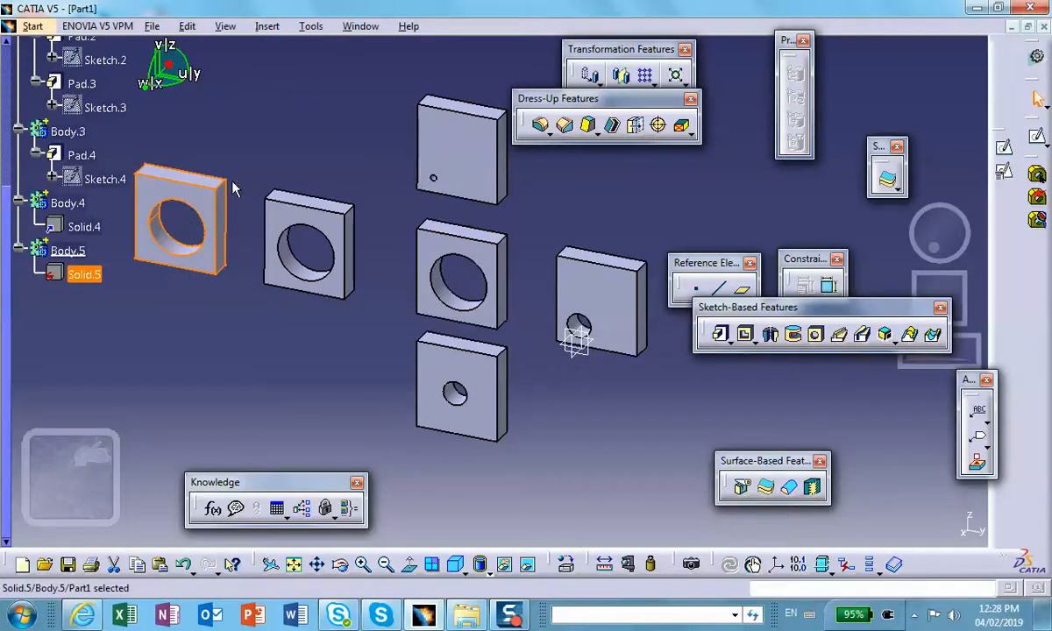
left_click(287, 140)
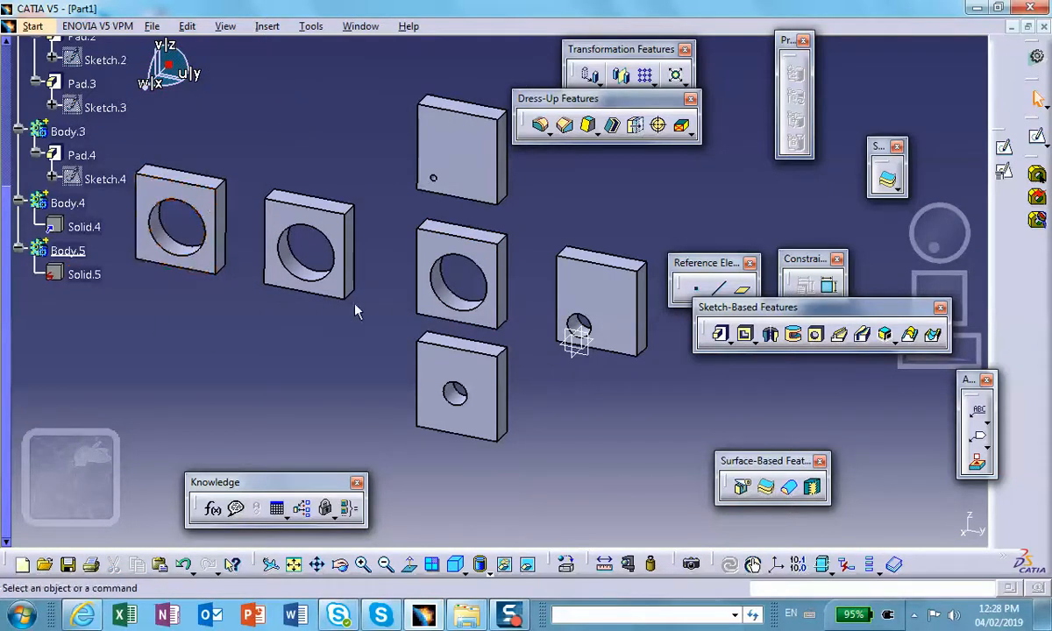
Edit Sketch.1 of Pad.1 so its circle is smaller and sits near the square's upper-left corner, and update the part.
scroll(117, 124, "up", 3)
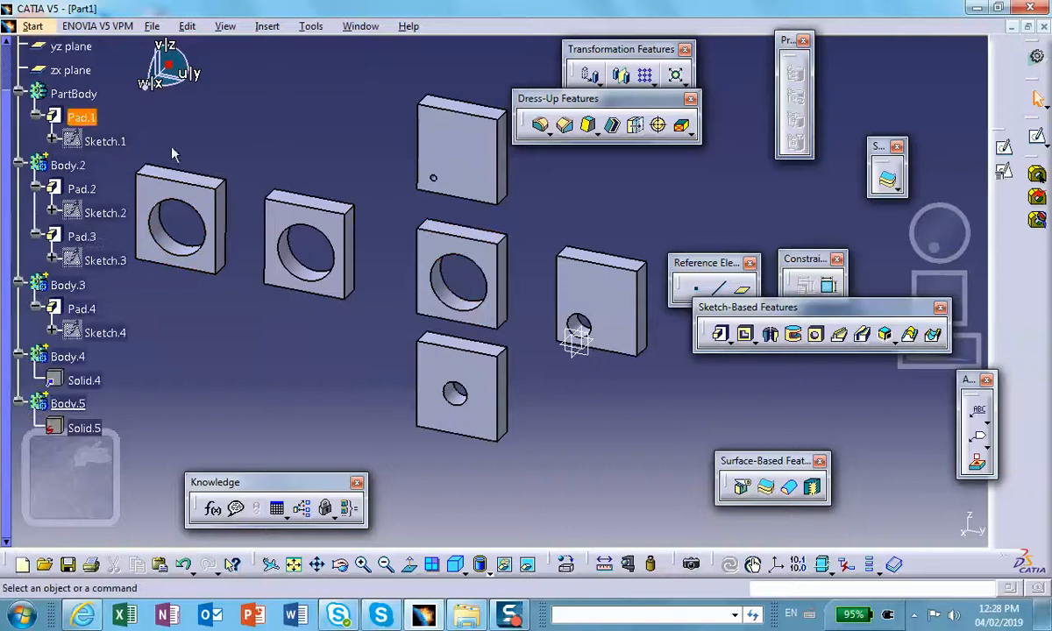
double_click(105, 140)
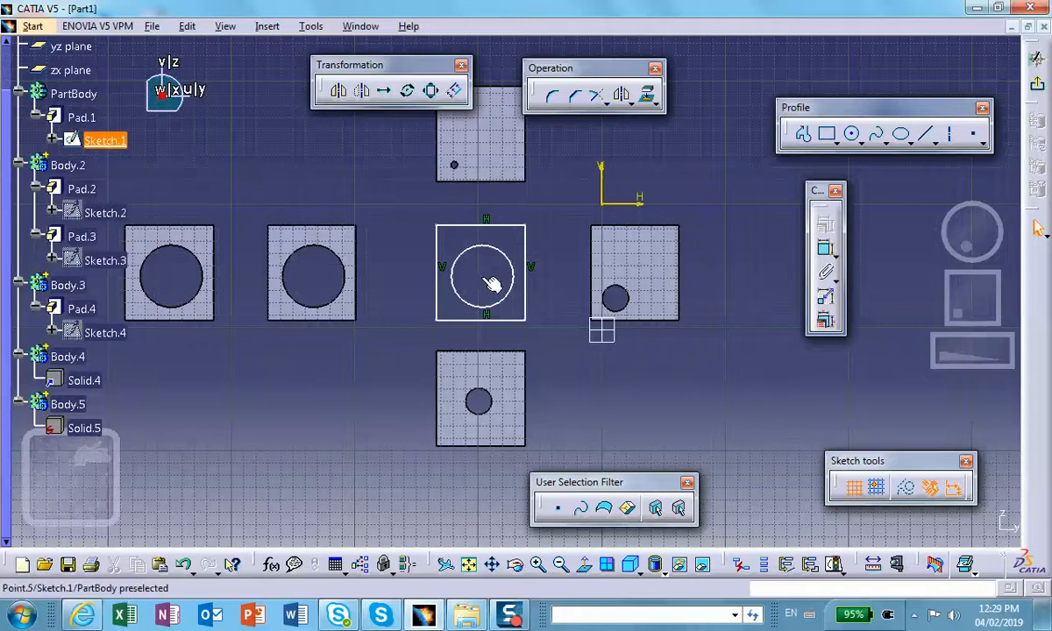
left_click_drag(506, 254, 458, 244)
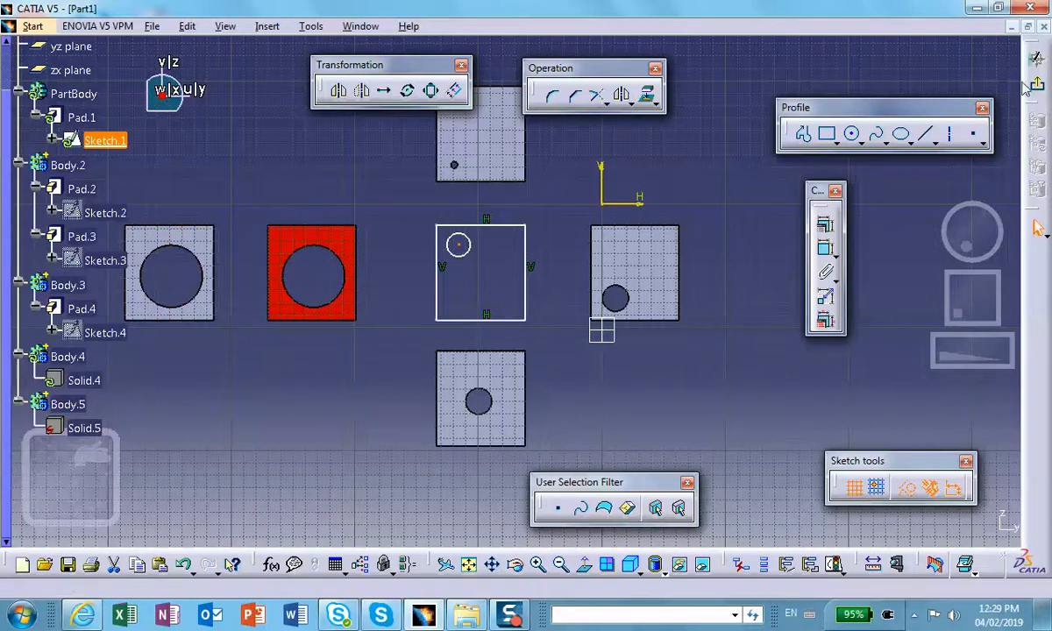
left_click(1038, 58)
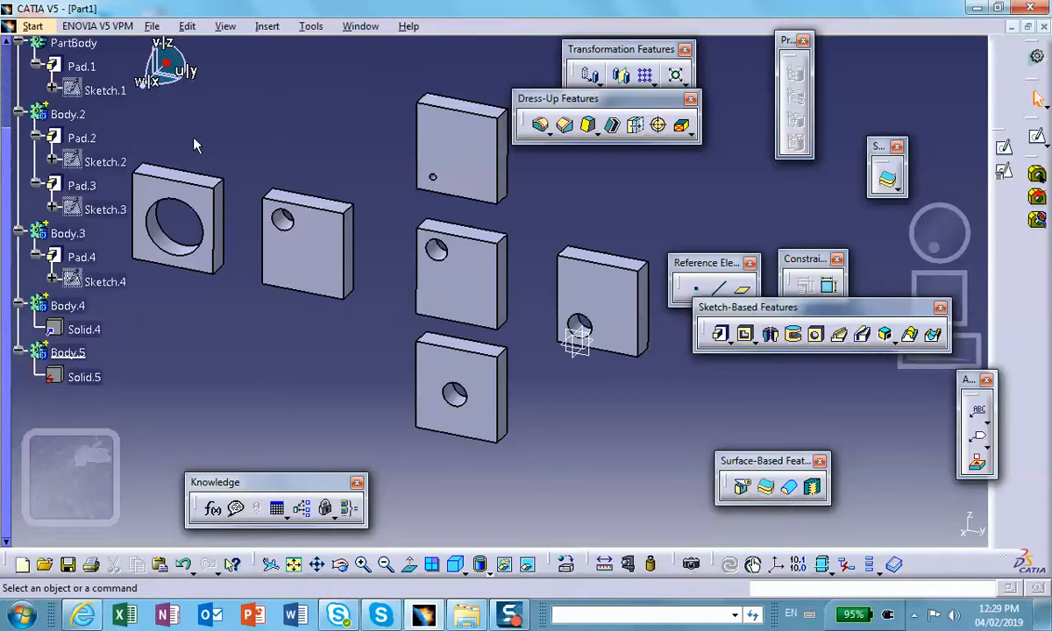
Copy the whole modified PartBody to the clipboard.
scroll(196, 146, "up", 2)
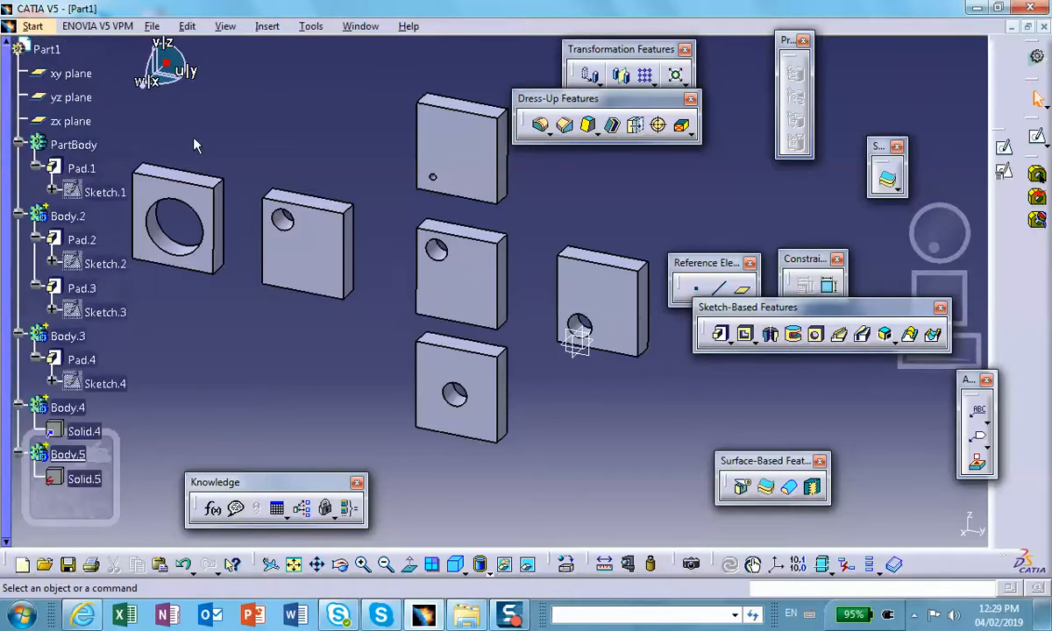
right_click(79, 152)
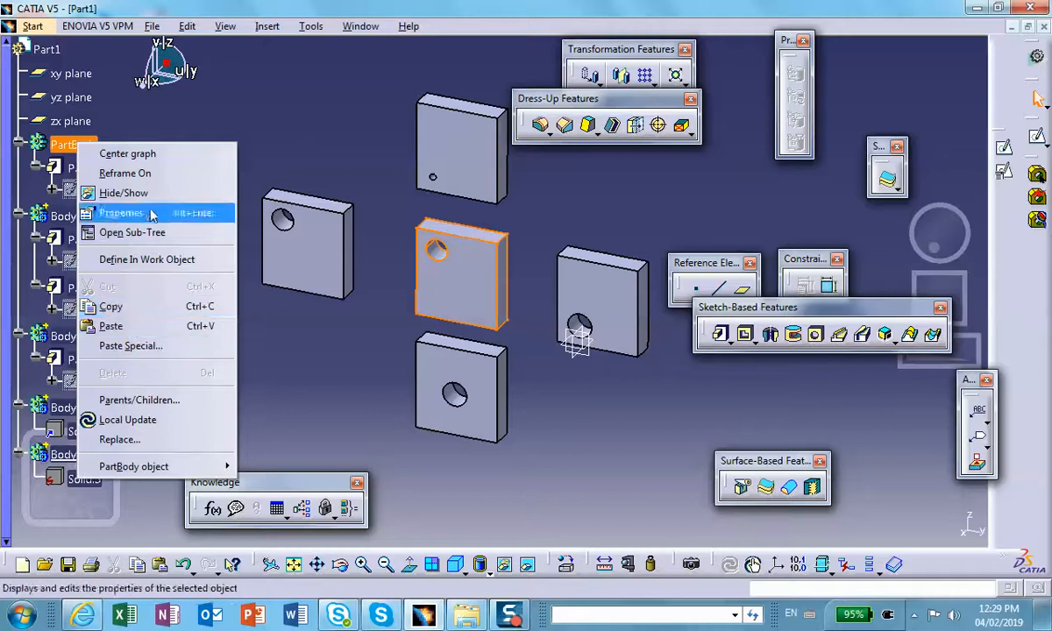
left_click(123, 306)
key("Escape")
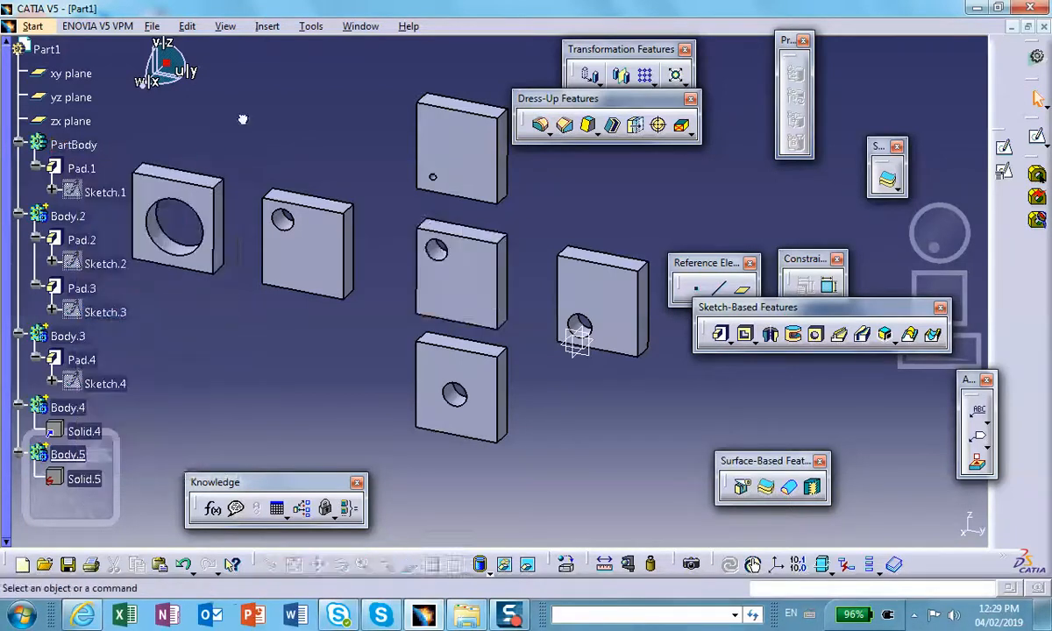
right_click(72, 145)
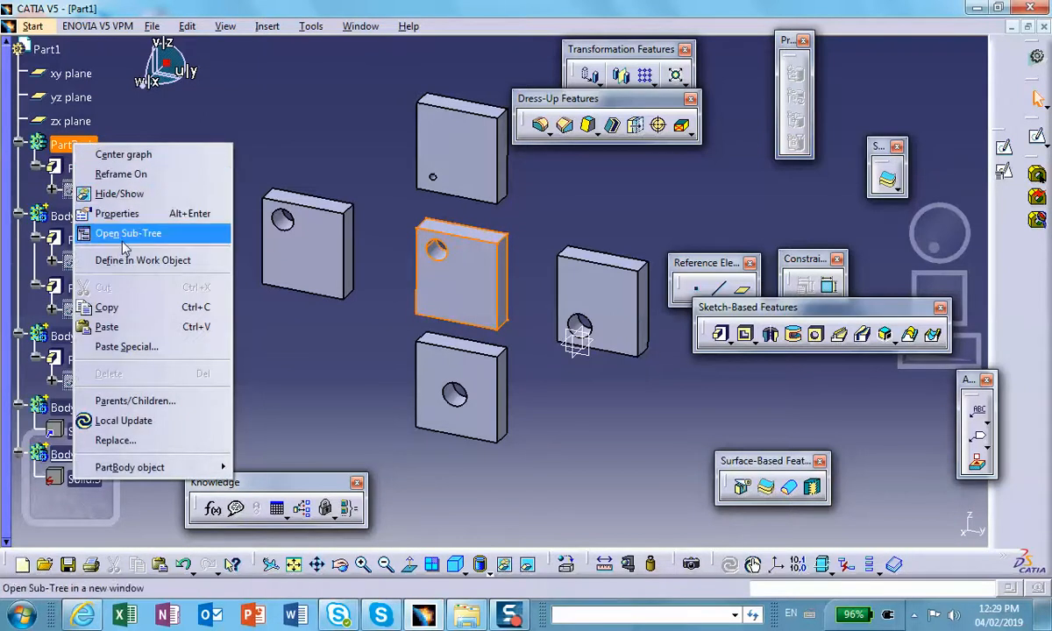
left_click(118, 193)
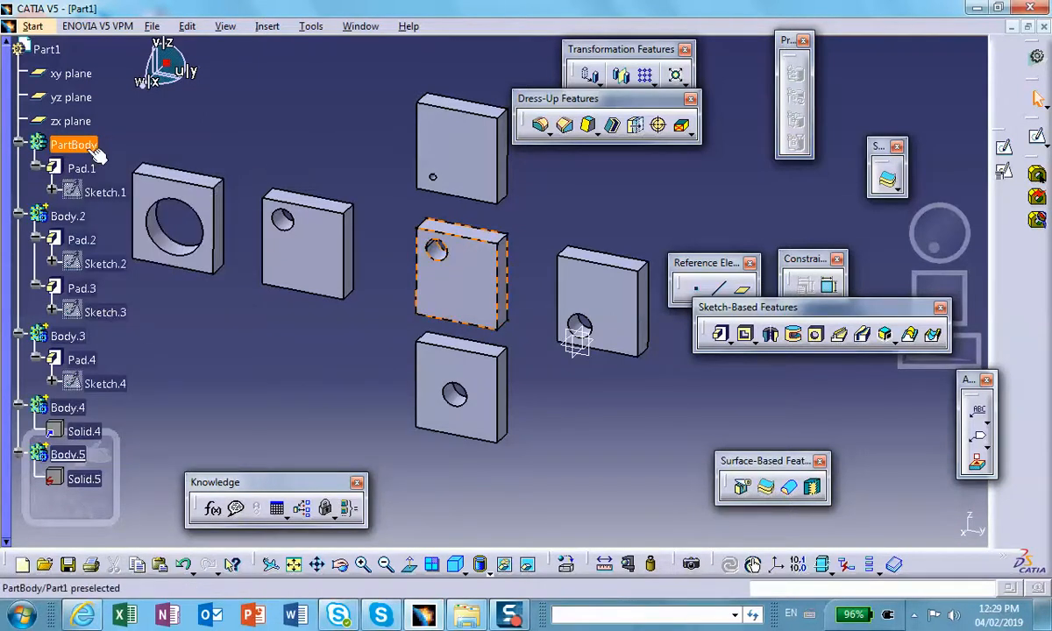
right_click(87, 143)
left_click(243, 119)
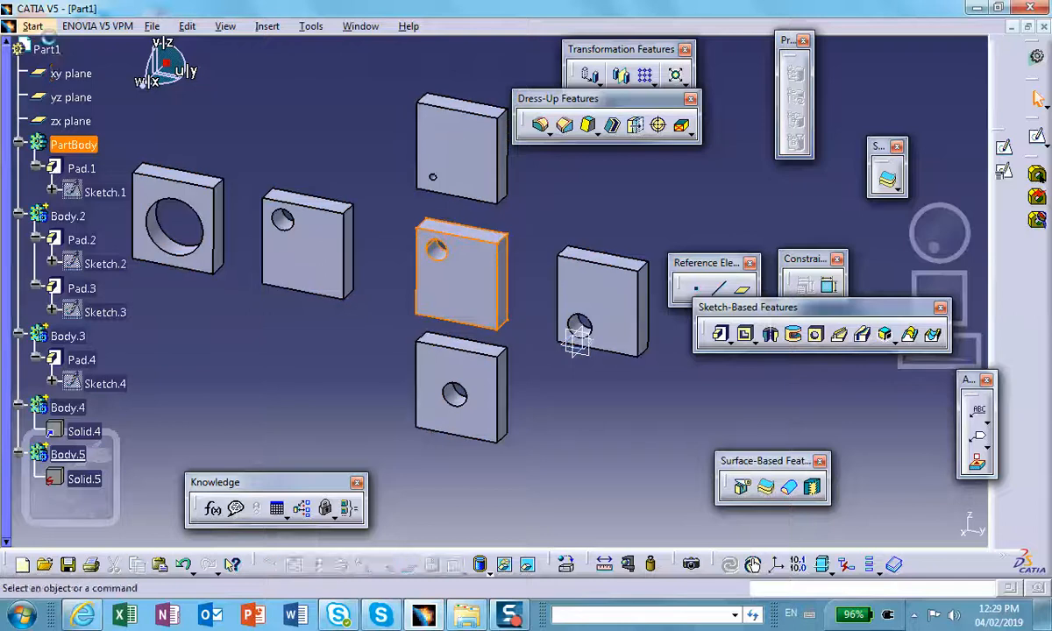
Paste the copied body onto the top-level Part1 with Paste Special, using the As Result format.
right_click(43, 51)
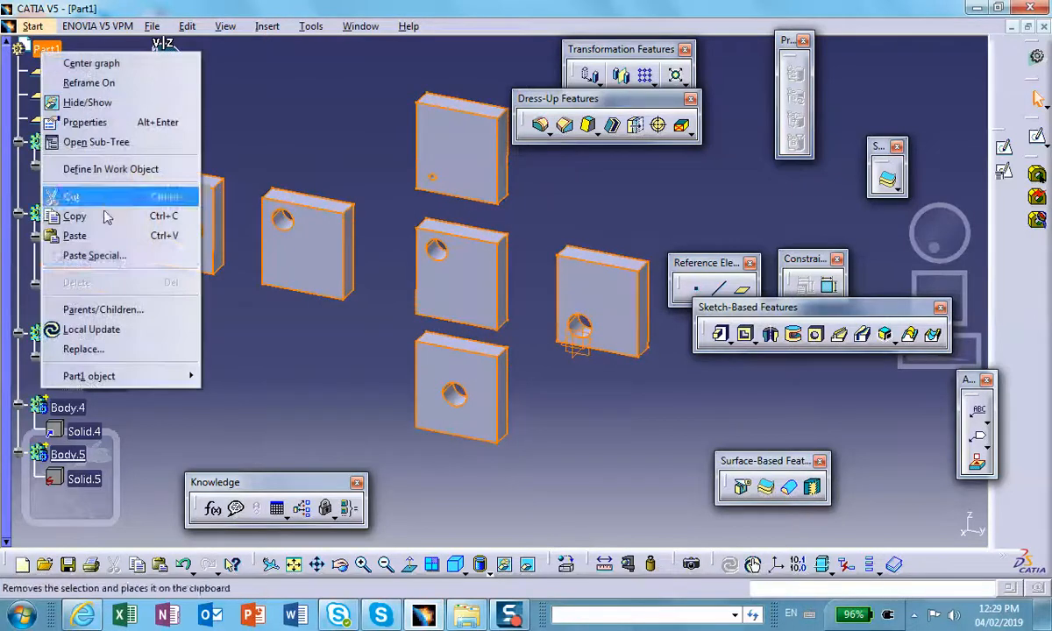
left_click(97, 255)
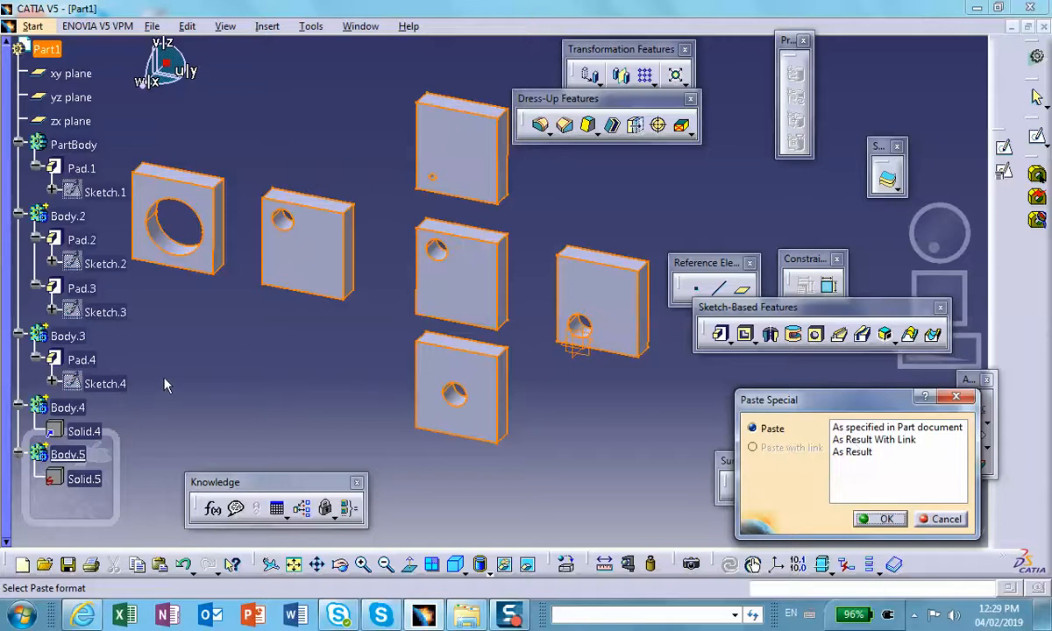
scroll(199, 360, "down", 3)
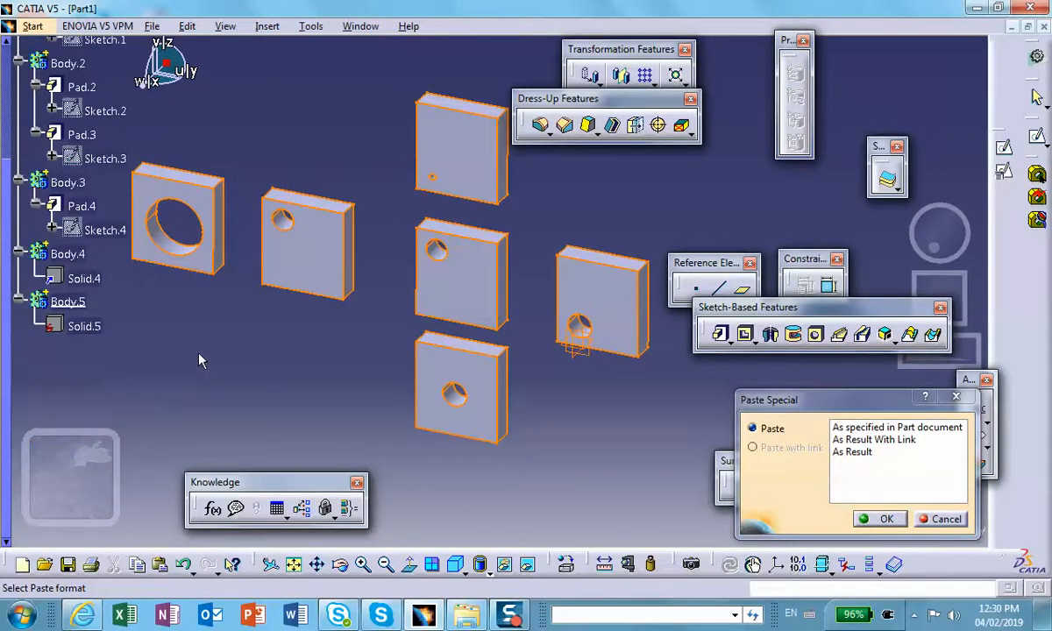
left_click(852, 454)
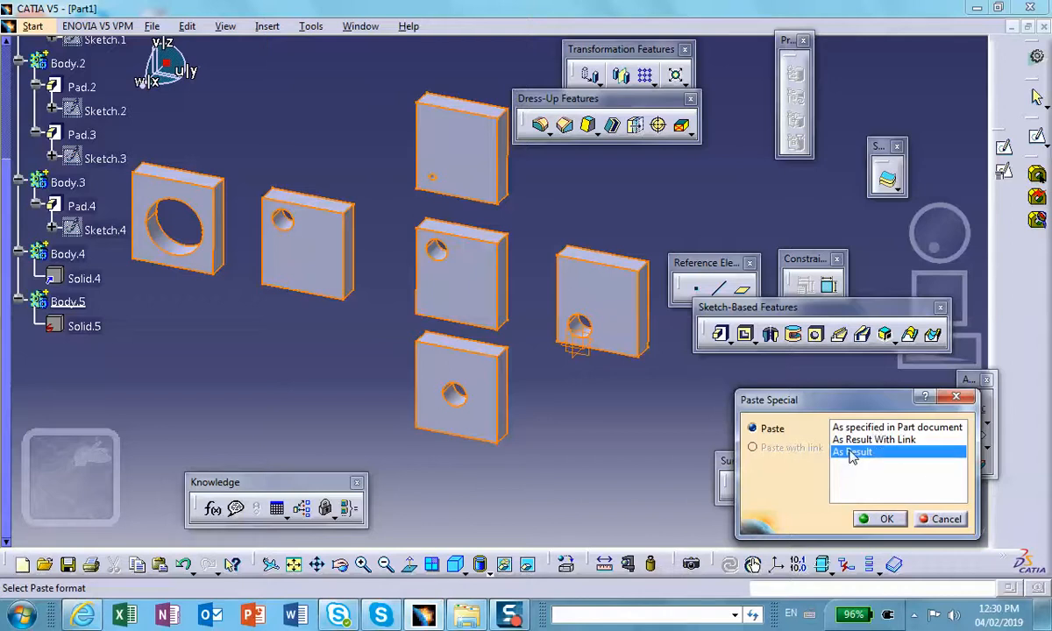
left_click(885, 519)
left_click(263, 374)
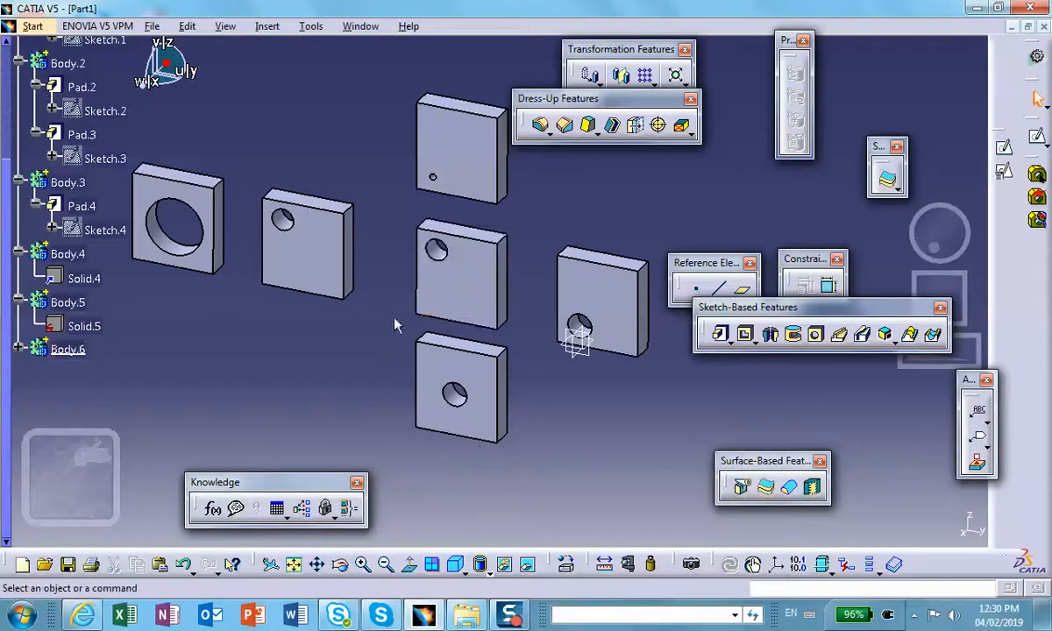